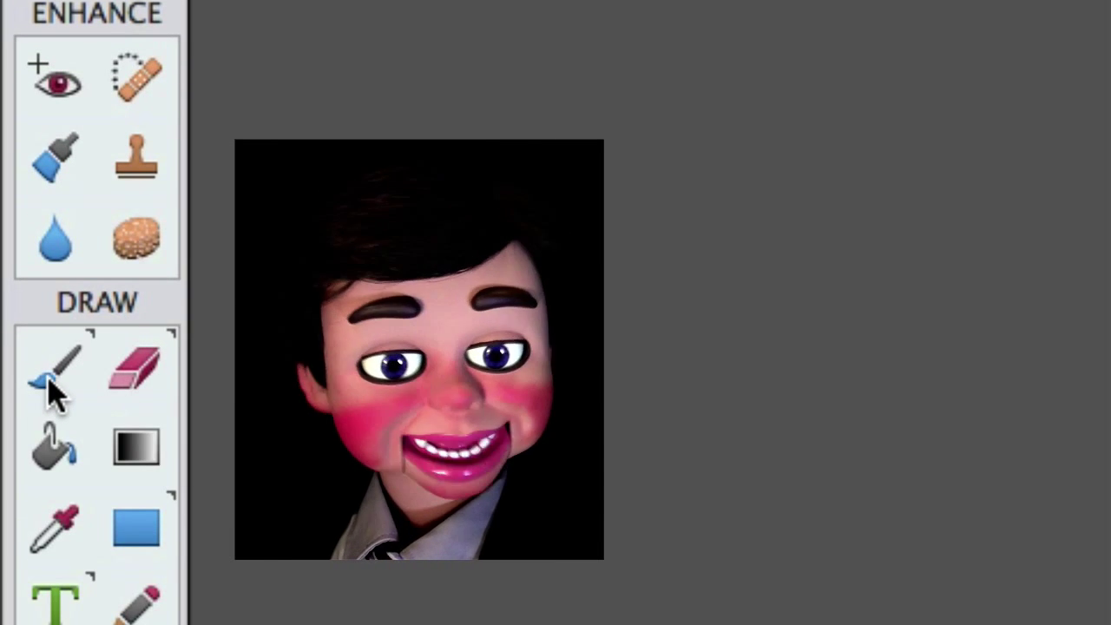
# Switch to the Brush tool and choose the Hard Round 13 pixels brush preset.
pyautogui.click(52, 391)
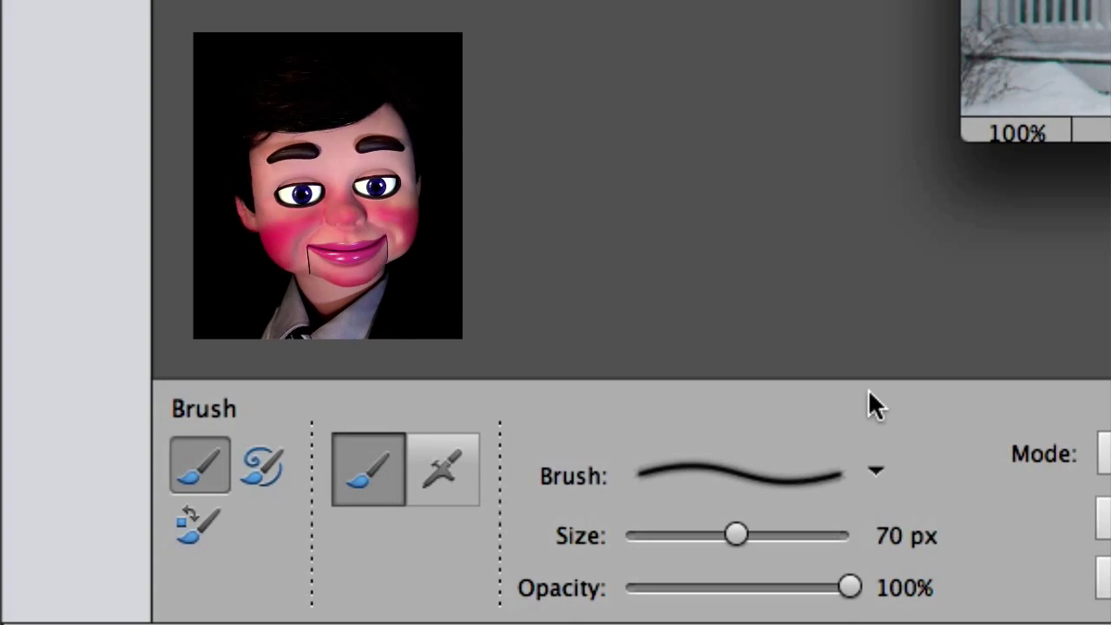
pyautogui.click(875, 471)
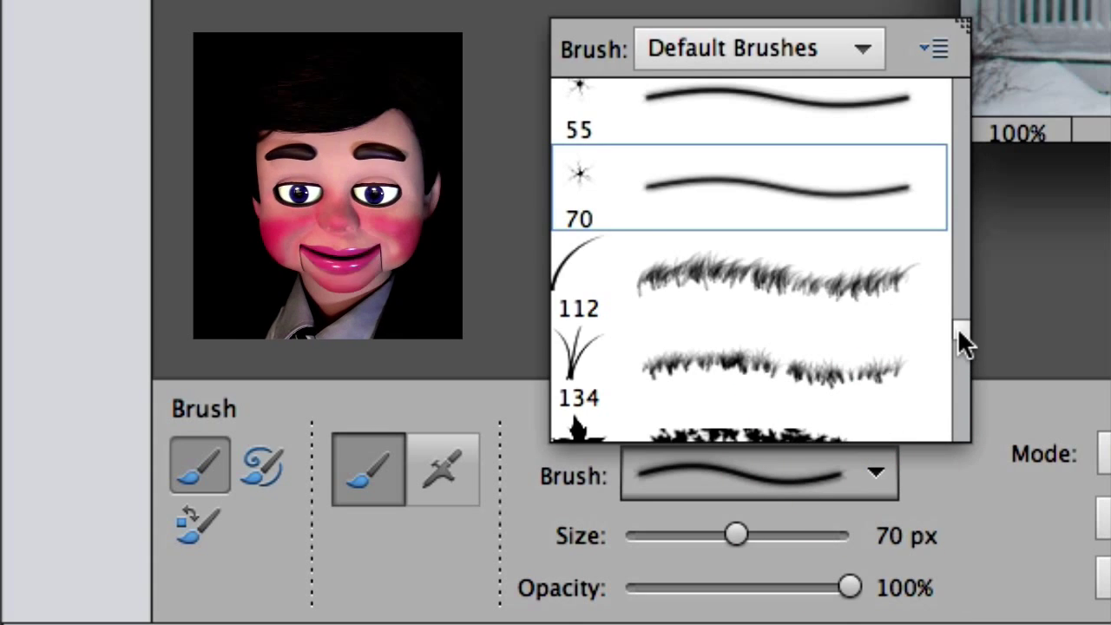
pyautogui.moveTo(963, 343)
pyautogui.mouseDown()
pyautogui.moveTo(962, 95)
pyautogui.moveTo(957, 104)
pyautogui.mouseUp()
pyautogui.click(1060, 201)
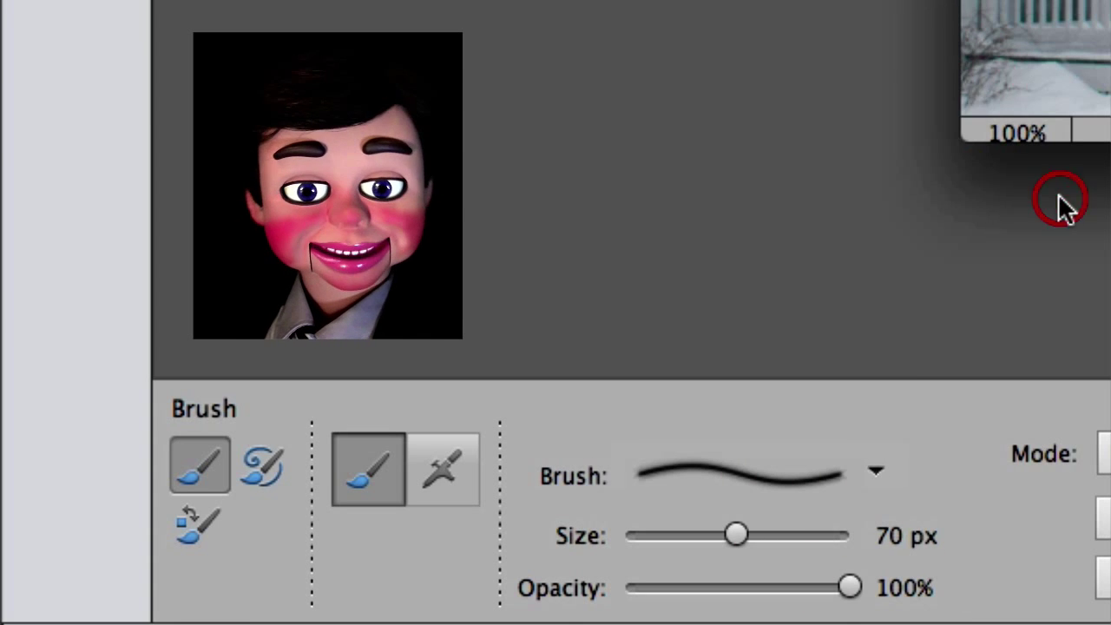
pyautogui.click(874, 473)
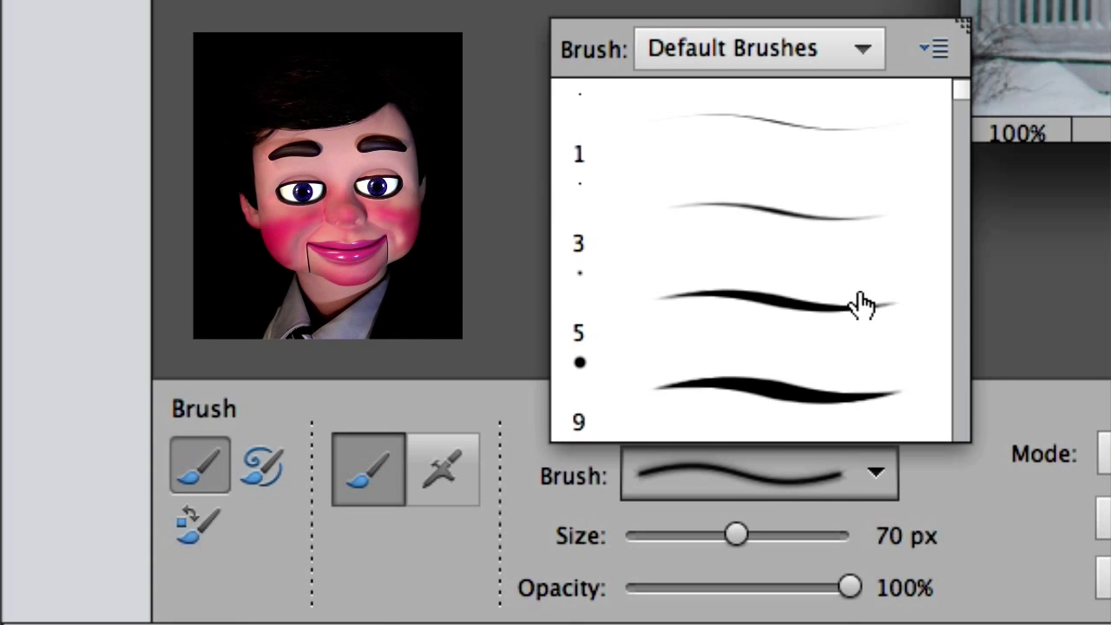
pyautogui.scroll(-8, 862, 303)
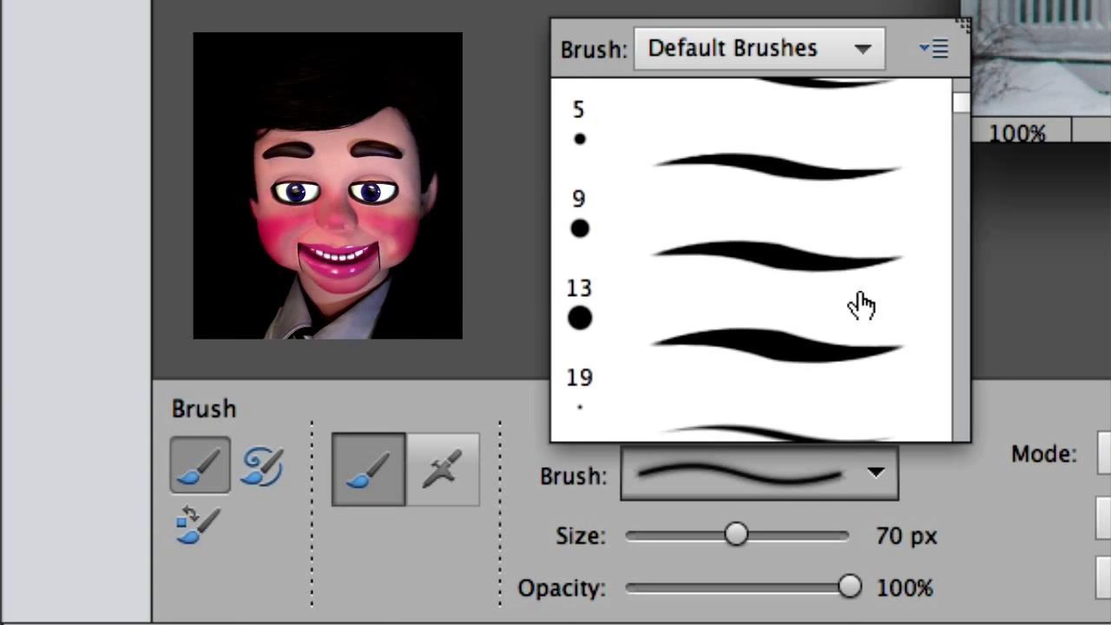
pyautogui.scroll(-2, 862, 303)
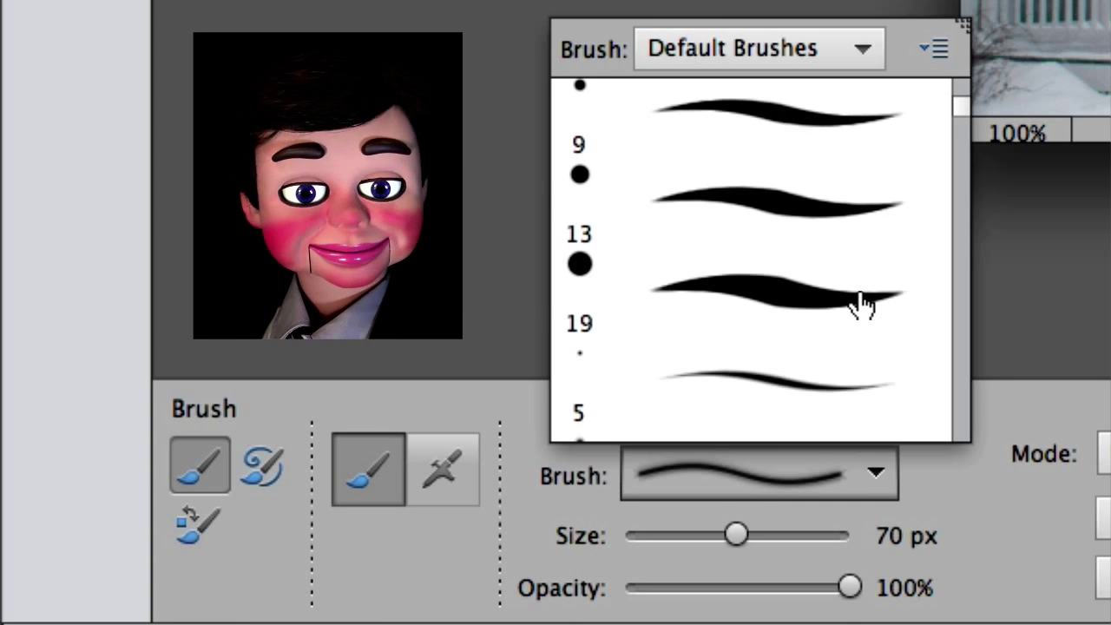
pyautogui.click(713, 209)
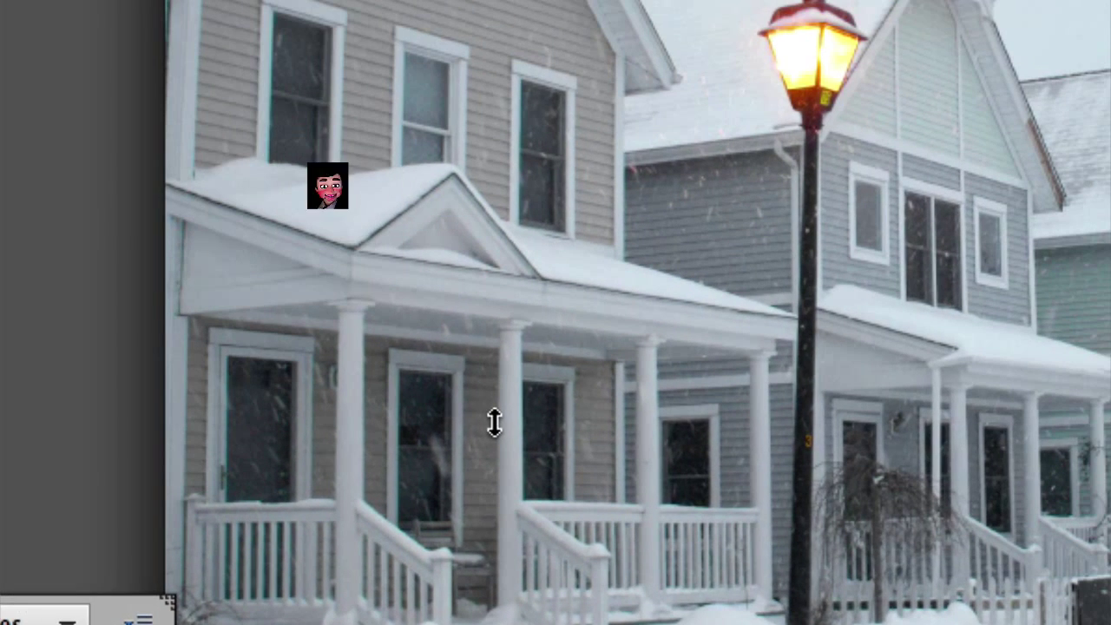
# Paint cyan strokes on the porch with the hard brush, then with the soft round 13-pixel brush.
pyautogui.click(493, 422)
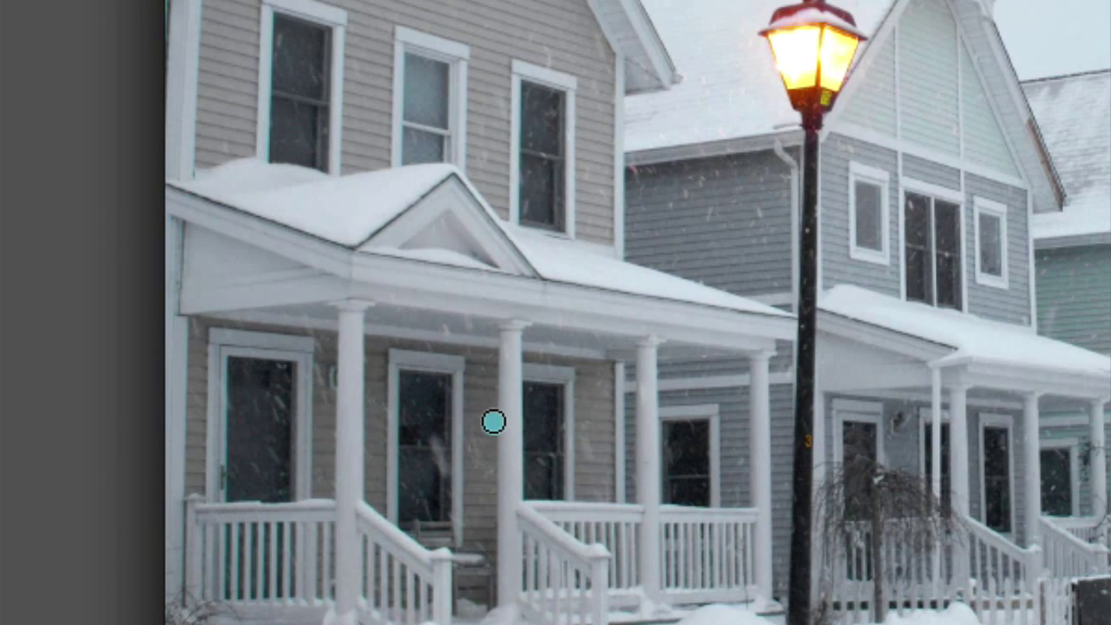
pyautogui.moveTo(462, 301)
pyautogui.mouseDown()
pyautogui.moveTo(497, 318)
pyautogui.moveTo(558, 432)
pyautogui.mouseUp()
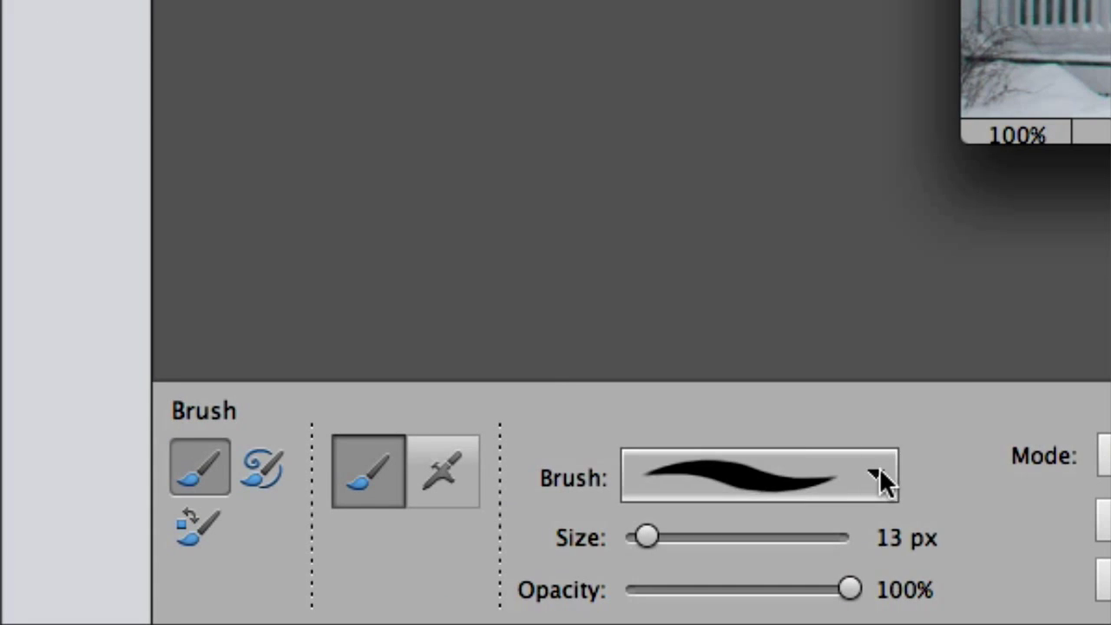
pyautogui.click(879, 471)
pyautogui.scroll(-3, 851, 315)
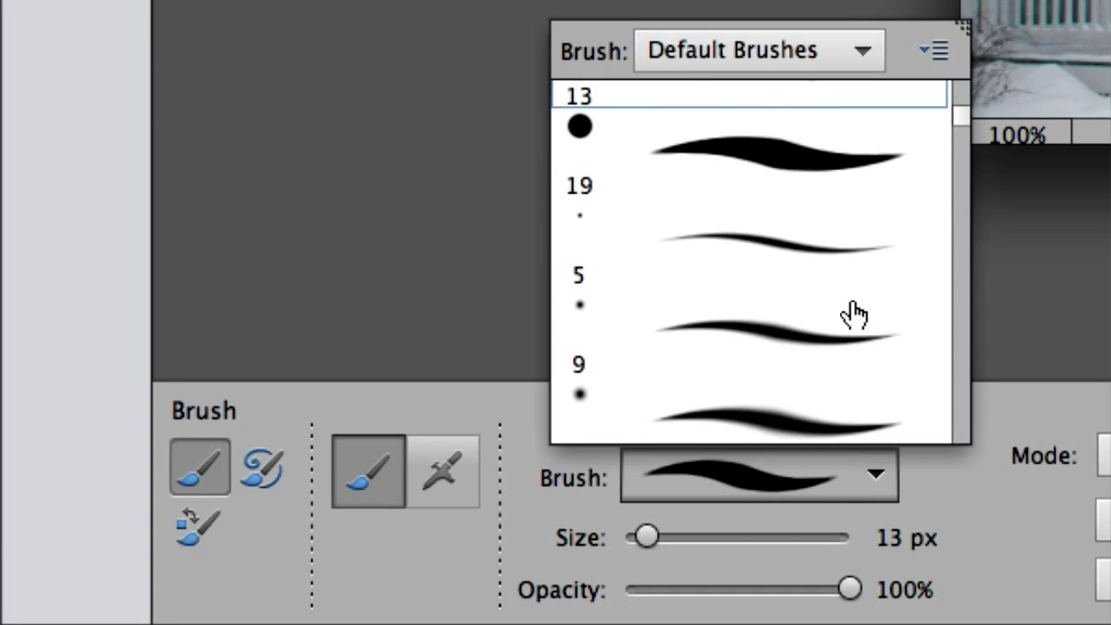
pyautogui.scroll(-2, 854, 315)
pyautogui.click(751, 321)
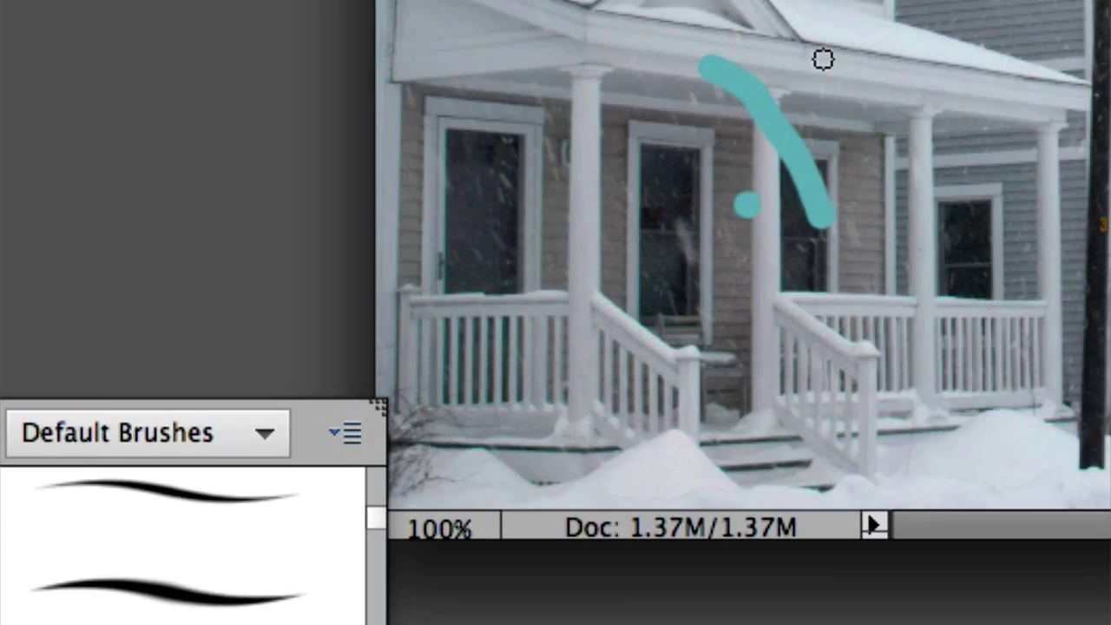
pyautogui.moveTo(373, 347)
pyautogui.mouseDown()
pyautogui.moveTo(402, 377)
pyautogui.moveTo(444, 497)
pyautogui.mouseUp()
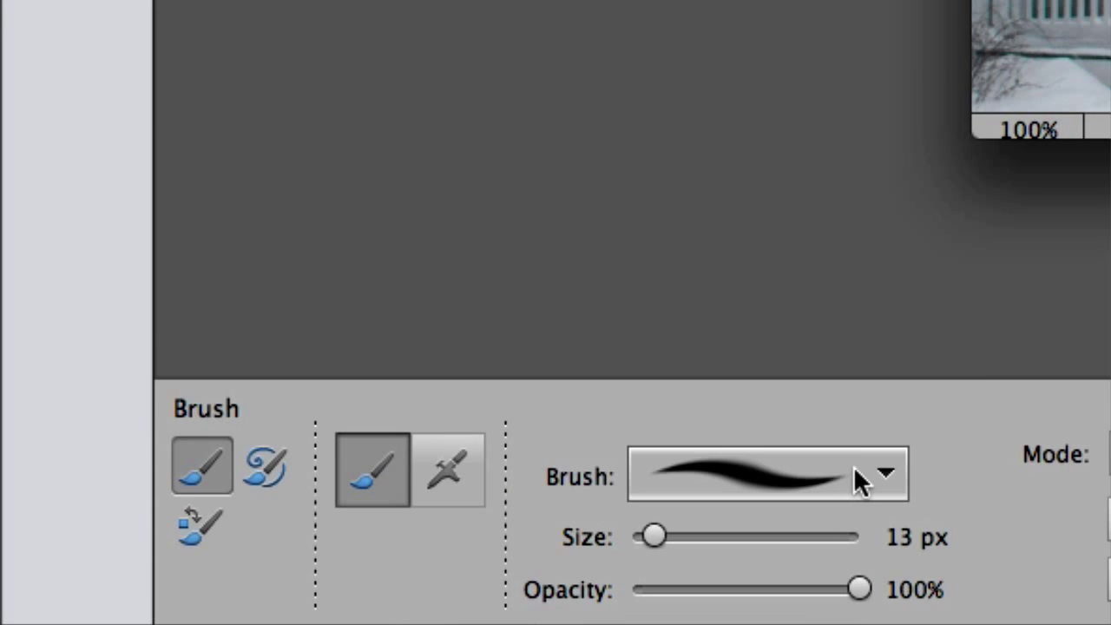
# Choose the 192-pixel Fuzzball brush from the presets.
pyautogui.click(868, 473)
pyautogui.scroll(-5, 870, 349)
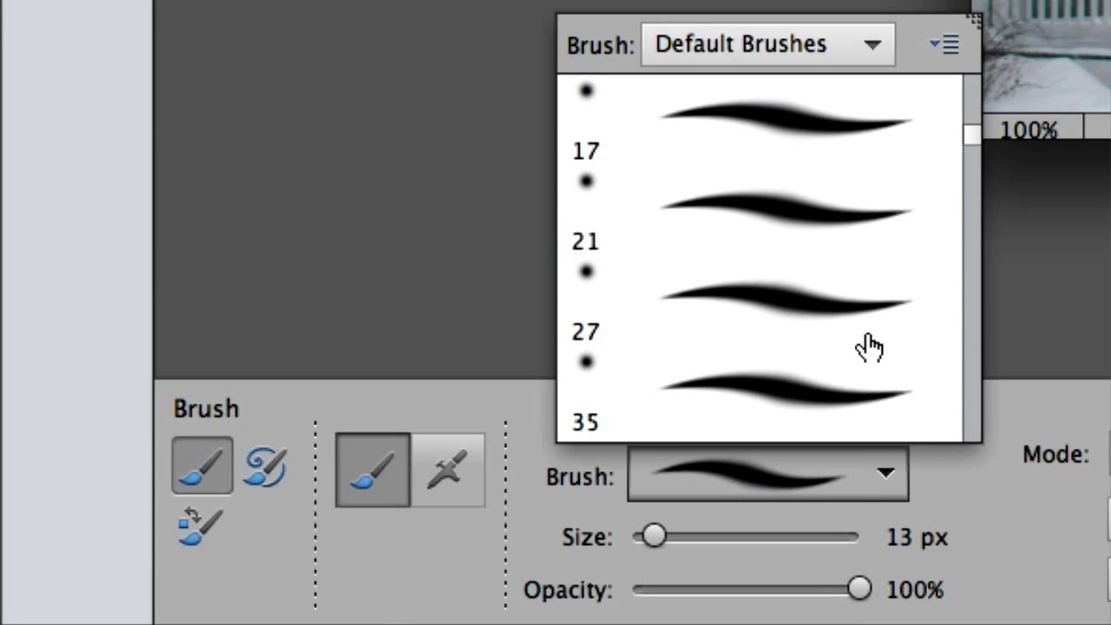
pyautogui.click(1089, 308)
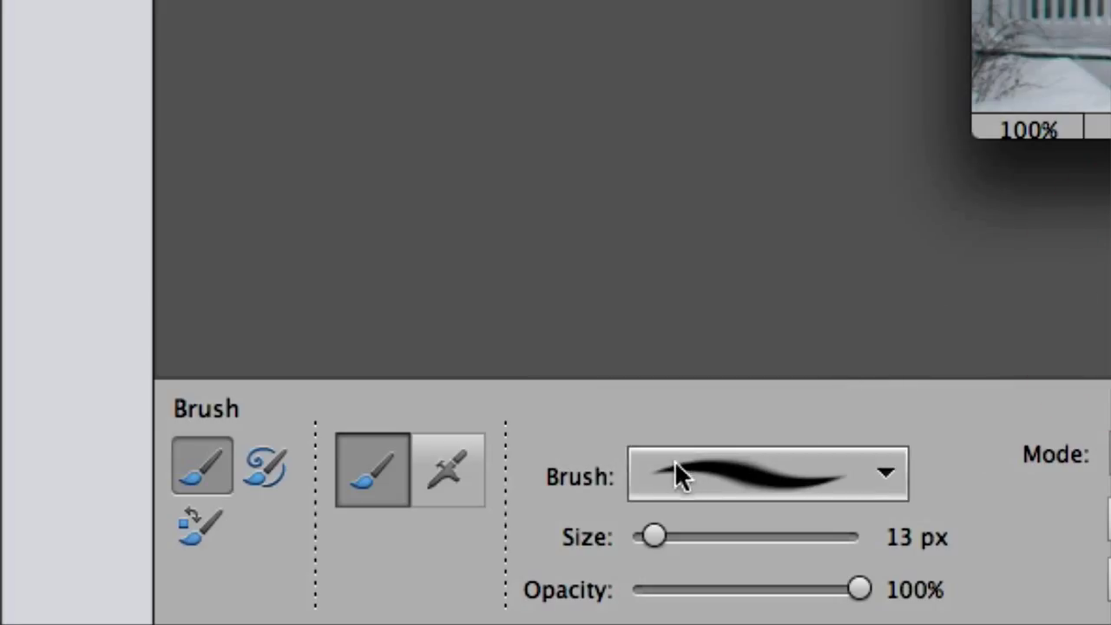
pyautogui.click(894, 460)
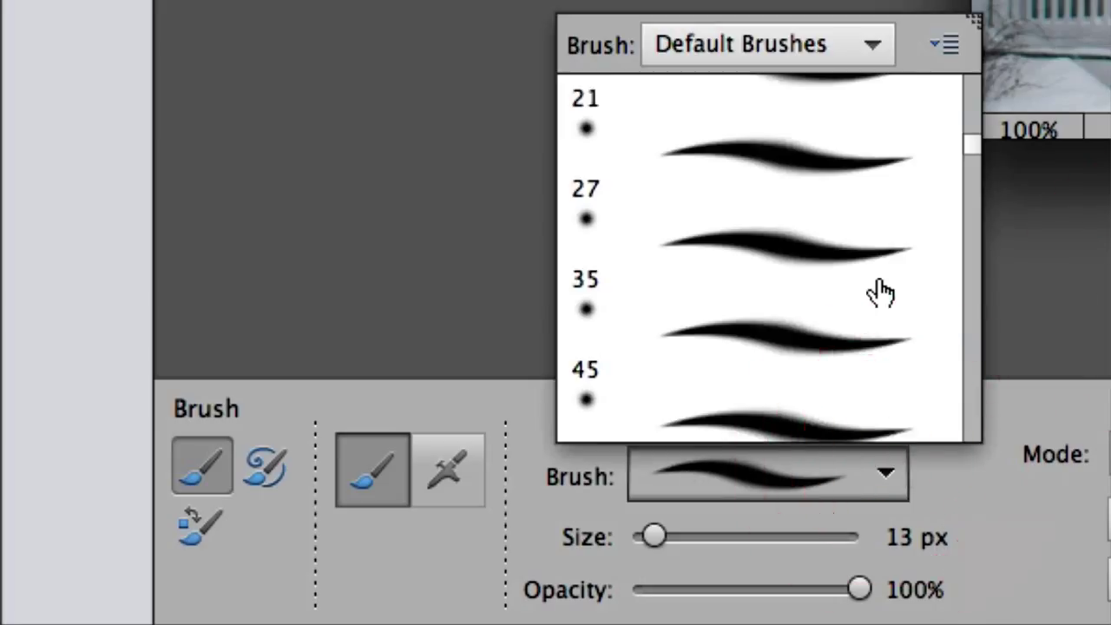
pyautogui.scroll(-6, 875, 292)
pyautogui.scroll(-12, 879, 292)
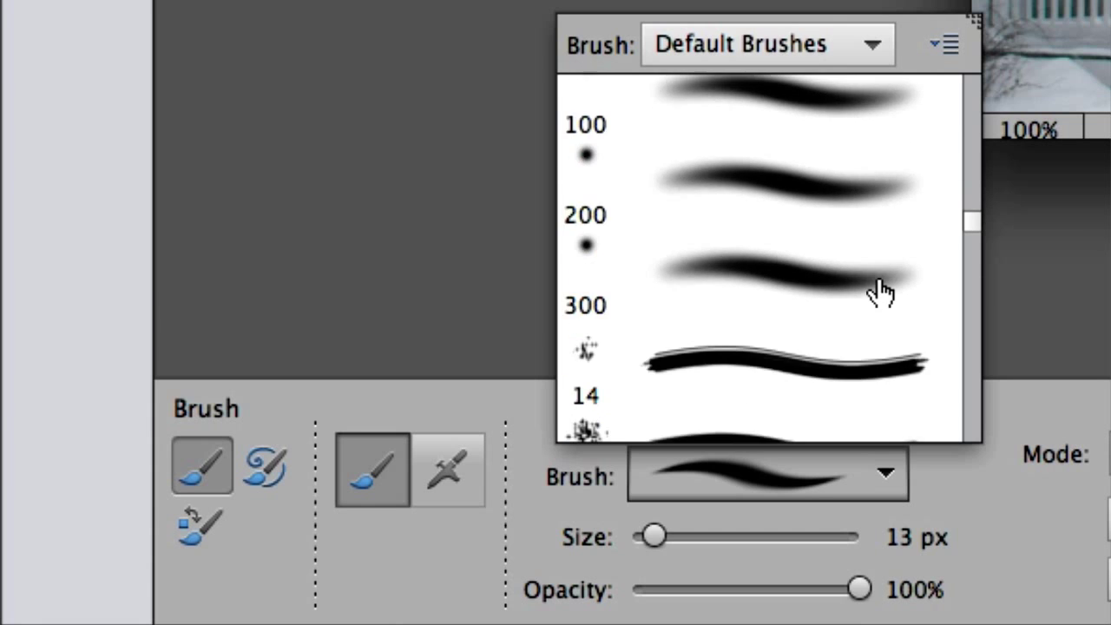
pyautogui.scroll(-10, 879, 293)
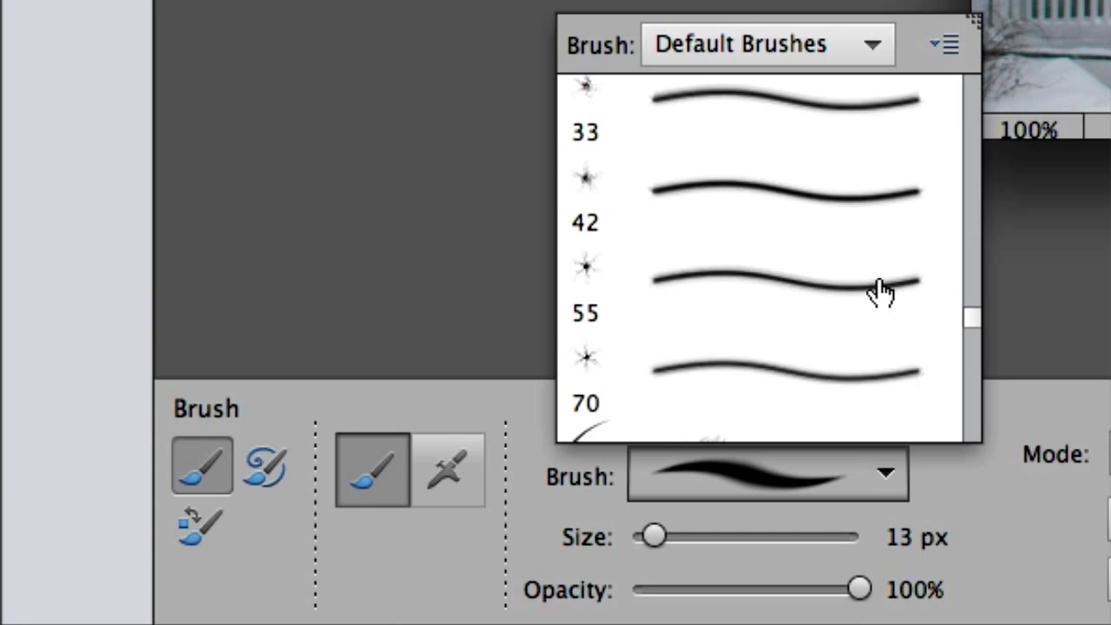
pyautogui.scroll(-4, 879, 293)
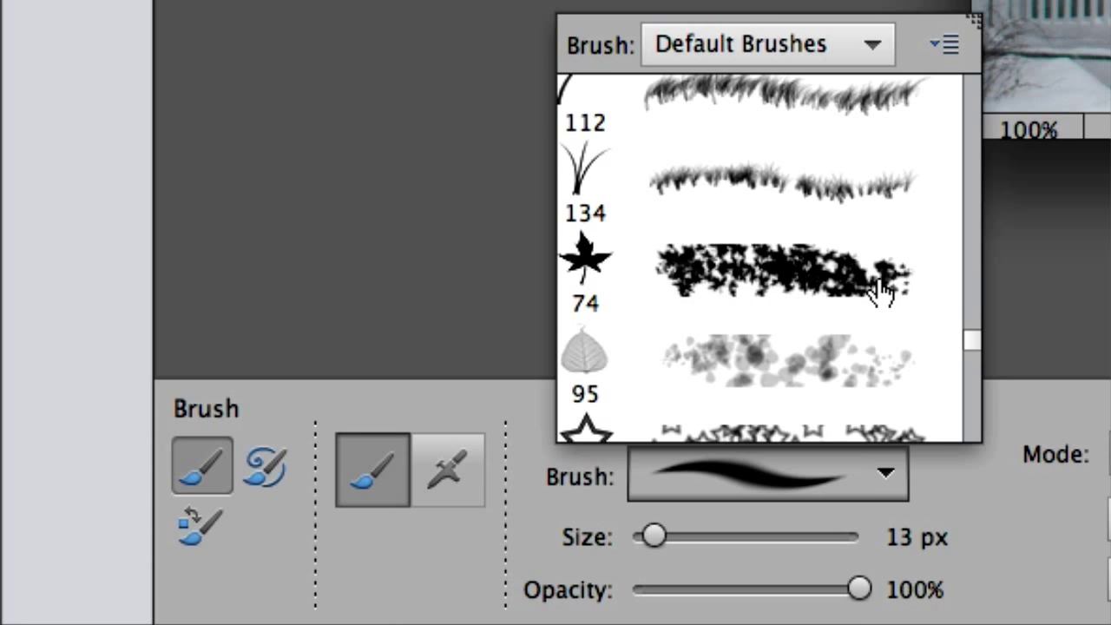
pyautogui.scroll(-4, 727, 316)
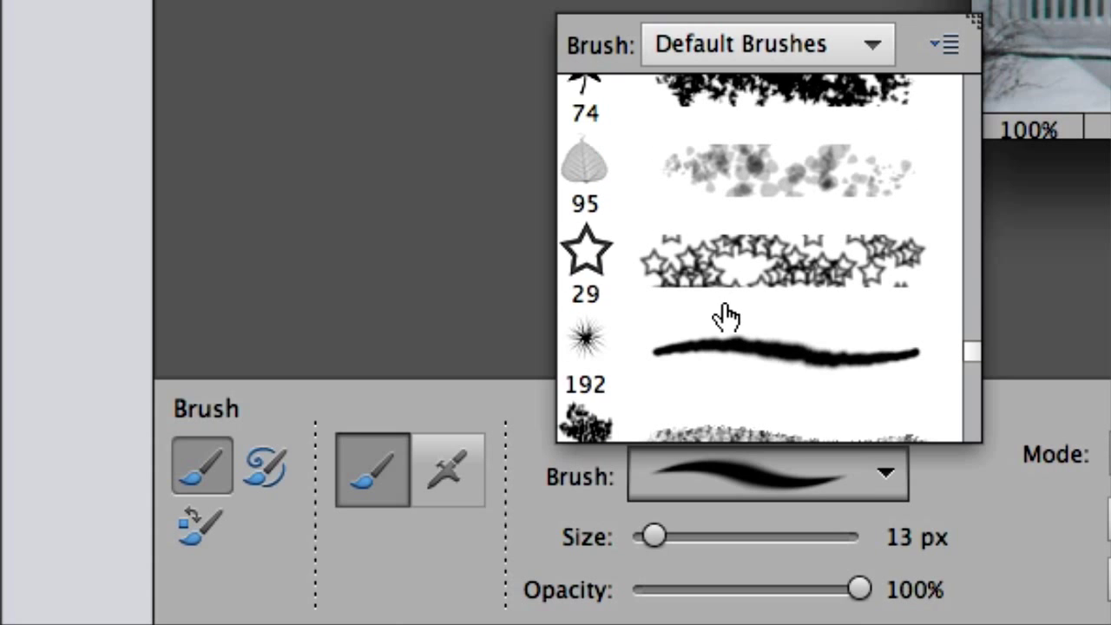
pyautogui.click(590, 350)
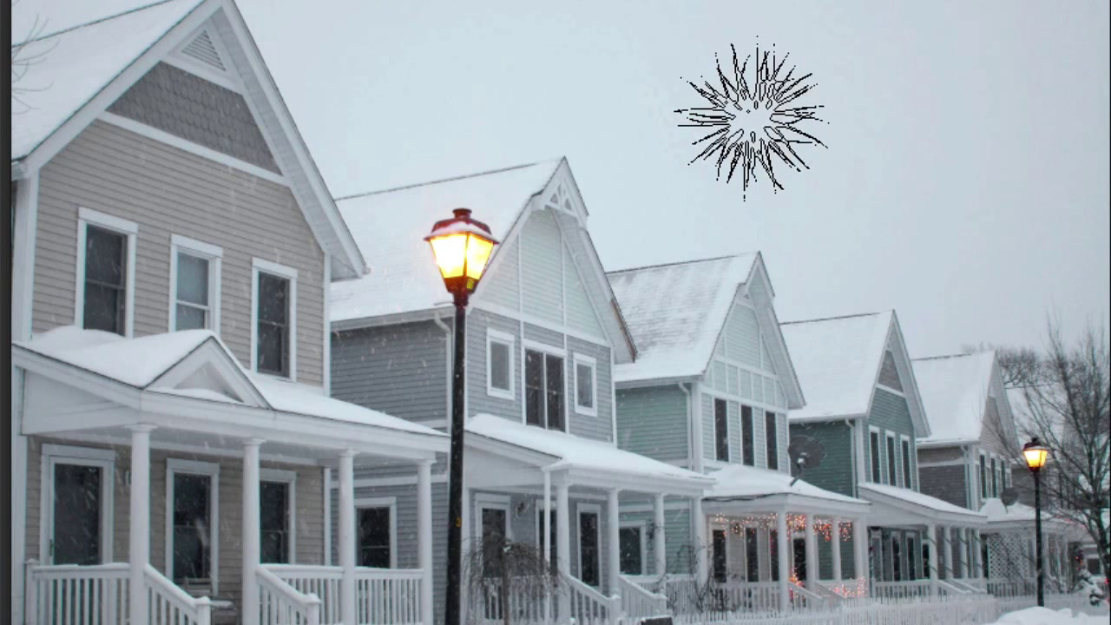
# Stamp three cyan Fuzzball starbursts in the sky.
pyautogui.click(751, 117)
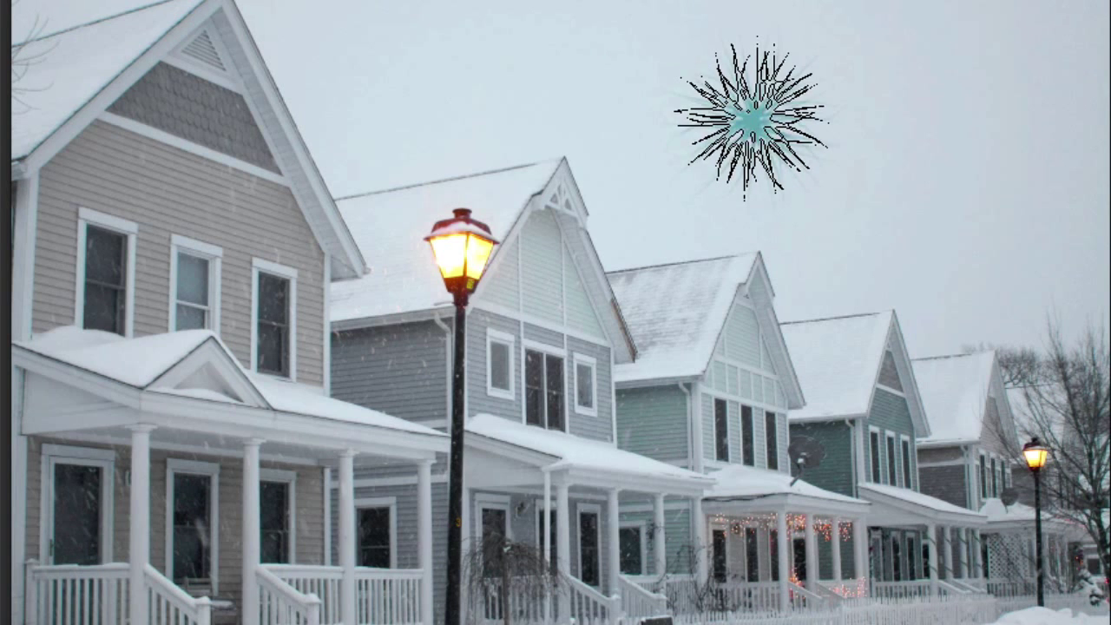
pyautogui.click(548, 74)
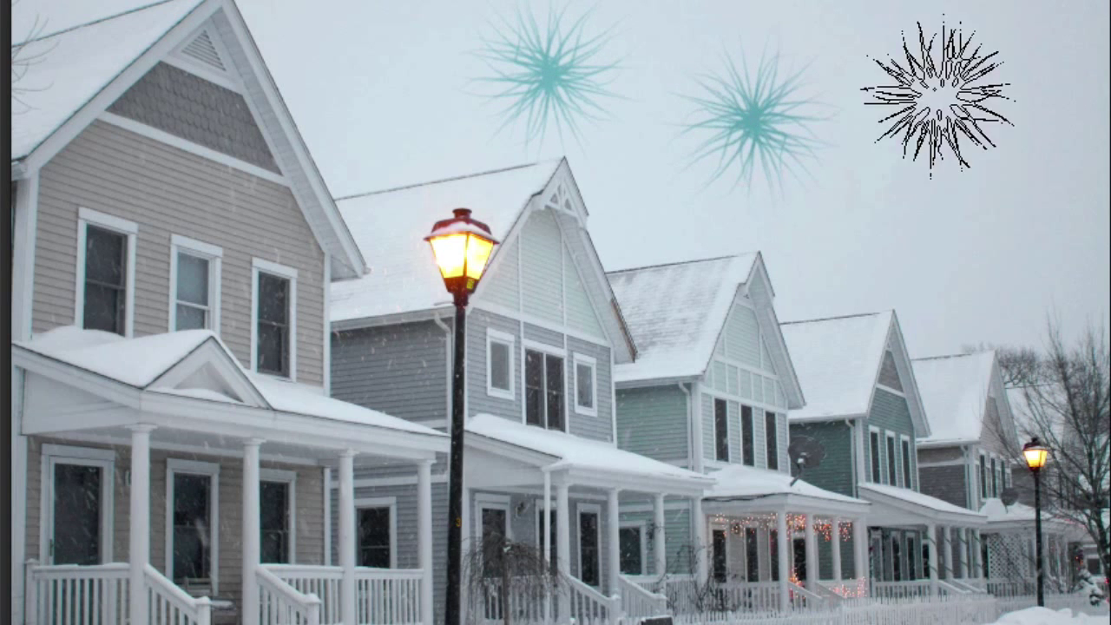
pyautogui.click(989, 104)
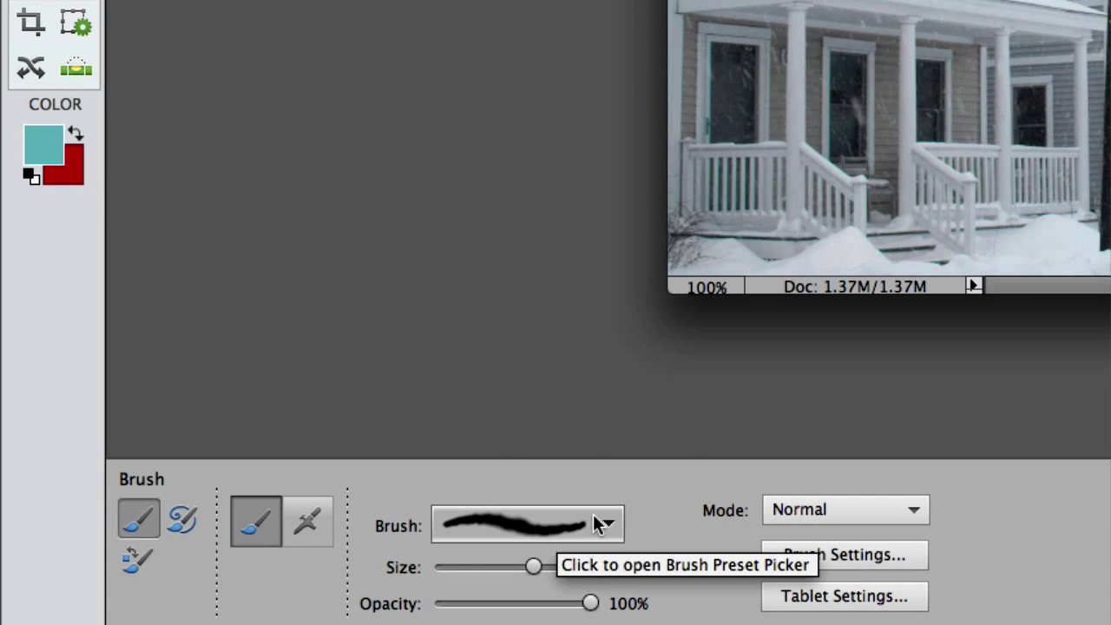
# Choose the 74 px maple leaf brush and stamp leaves across the porches and houses.
pyautogui.click(598, 522)
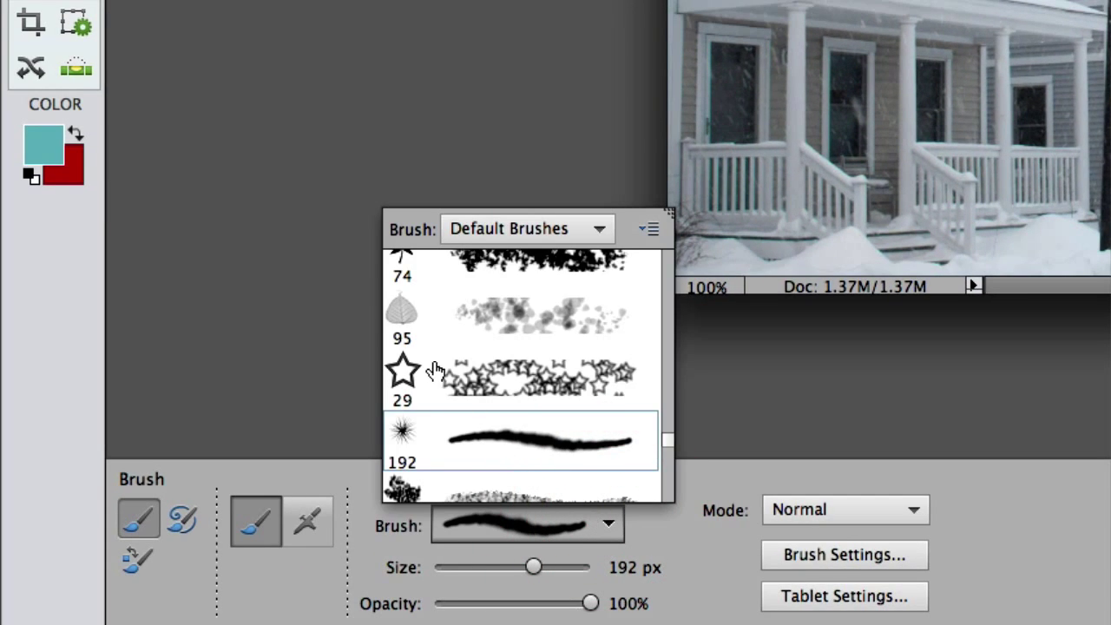
pyautogui.scroll(1, 421, 372)
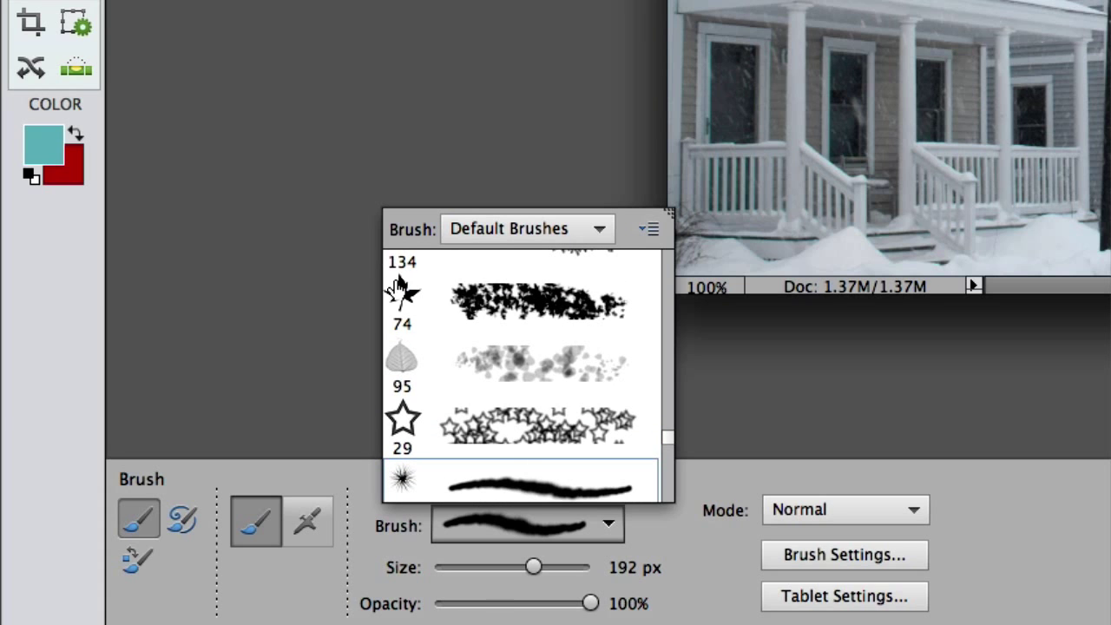
pyautogui.click(401, 293)
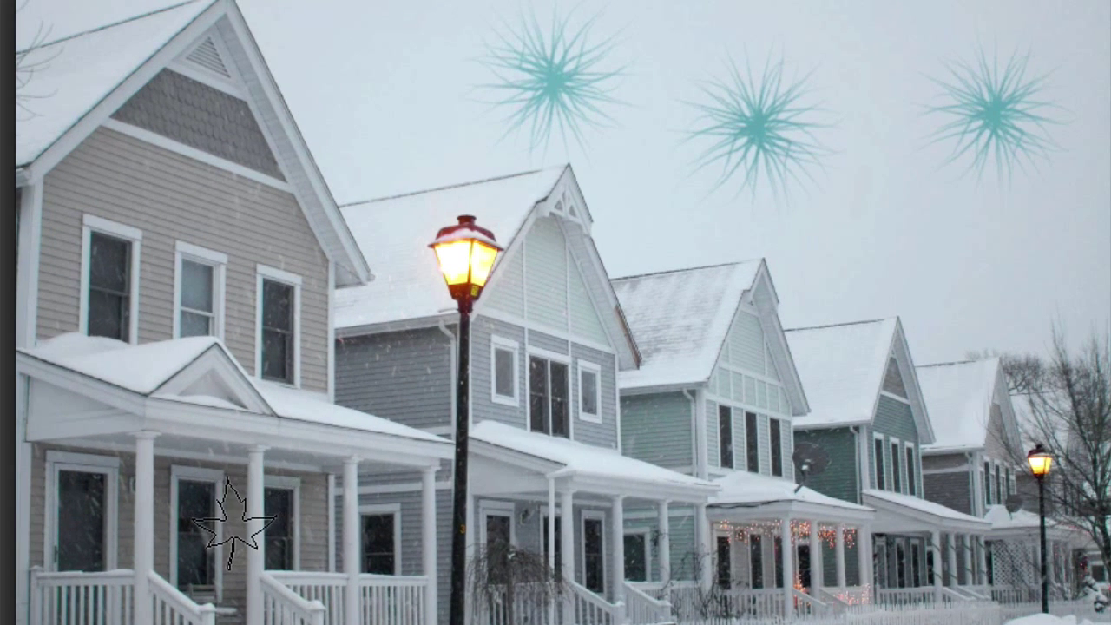
pyautogui.click(231, 523)
pyautogui.click(398, 473)
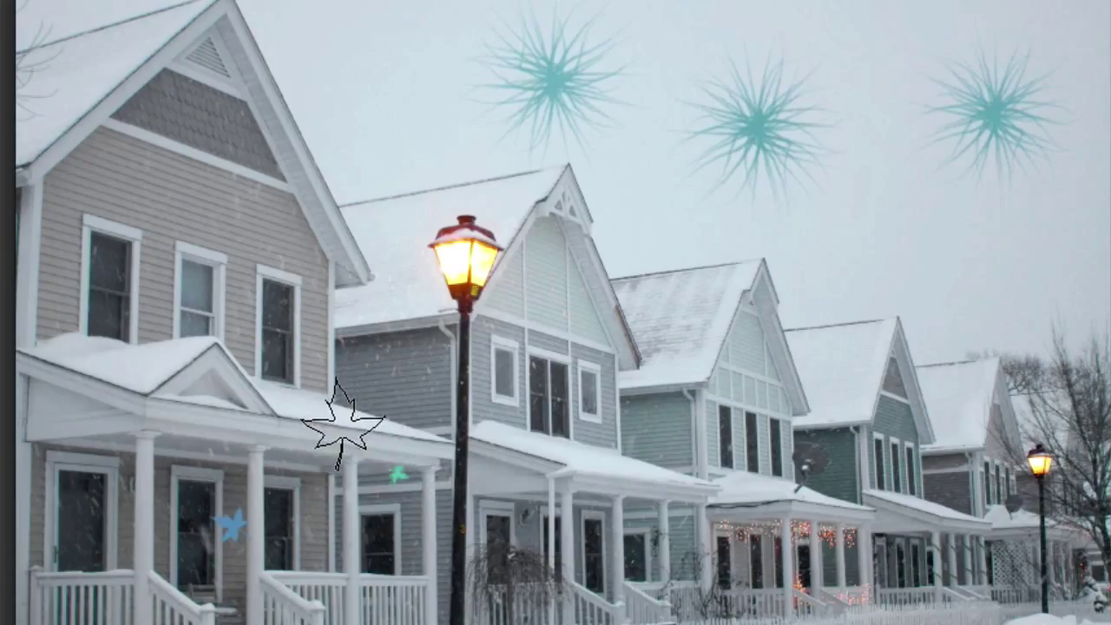
pyautogui.moveTo(343, 422)
pyautogui.mouseDown()
pyautogui.moveTo(270, 387)
pyautogui.moveTo(307, 354)
pyautogui.moveTo(345, 355)
pyautogui.moveTo(510, 410)
pyautogui.moveTo(775, 464)
pyautogui.moveTo(790, 454)
pyautogui.moveTo(820, 380)
pyautogui.moveTo(784, 305)
pyautogui.moveTo(833, 599)
pyautogui.mouseUp()
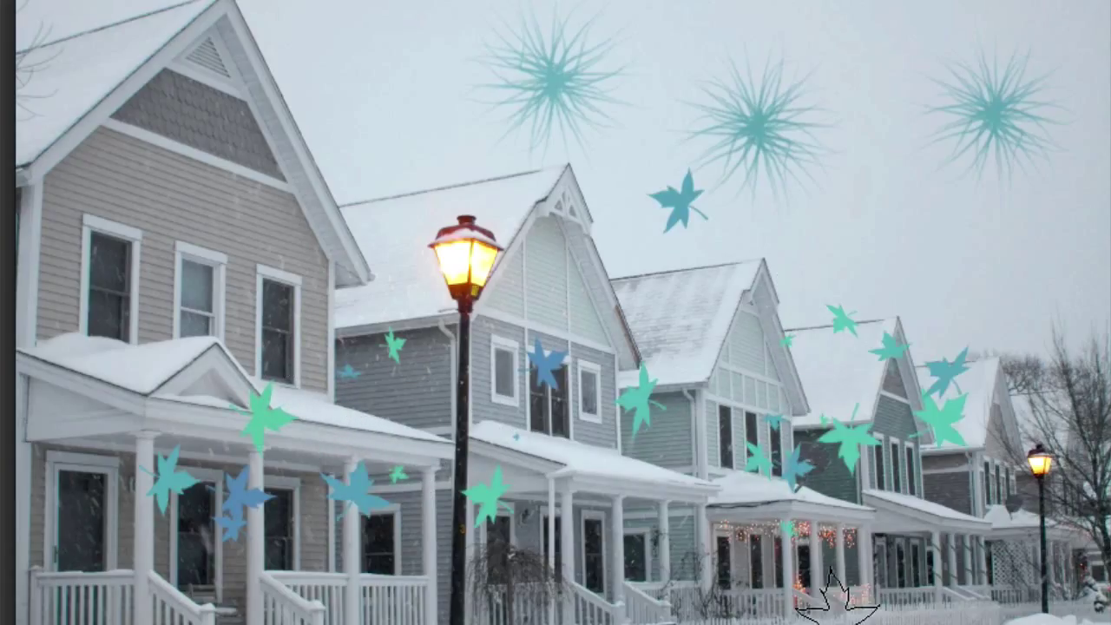
pyautogui.click(104, 302)
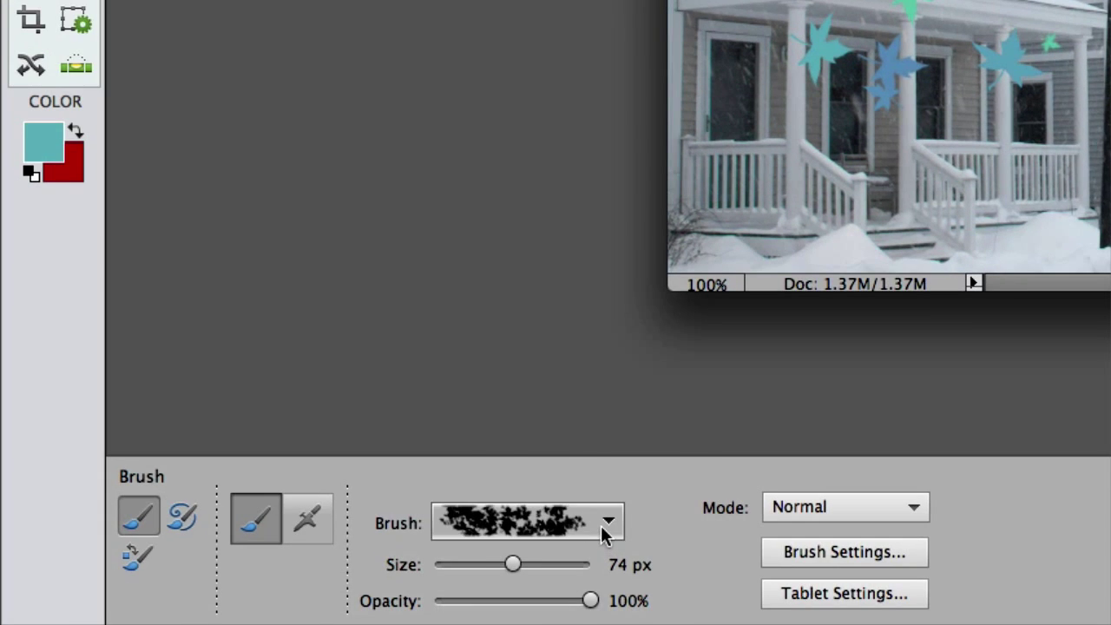
# Choose the 29 px star brush and stamp five stars across the sky.
pyautogui.click(607, 523)
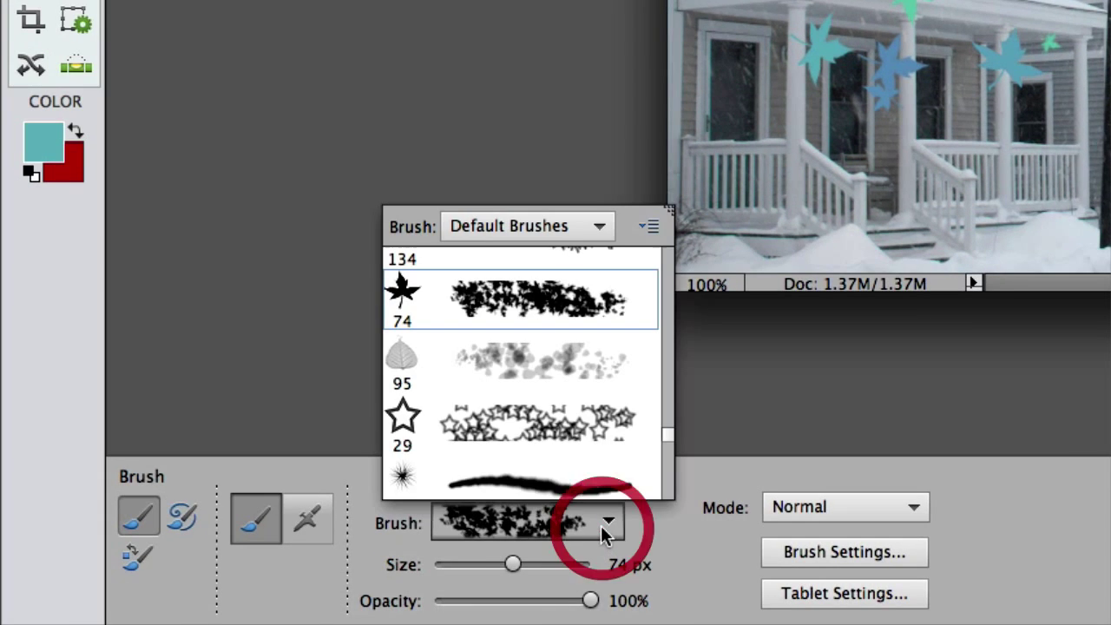
pyautogui.click(420, 419)
pyautogui.click(414, 55)
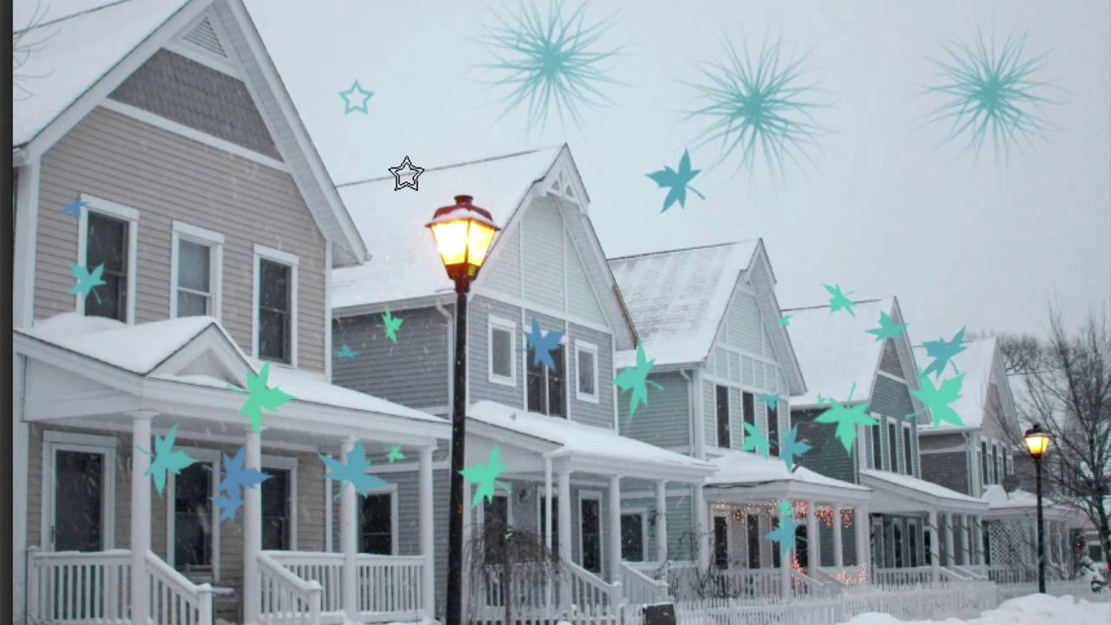
pyautogui.click(399, 175)
pyautogui.click(294, 153)
pyautogui.click(361, 227)
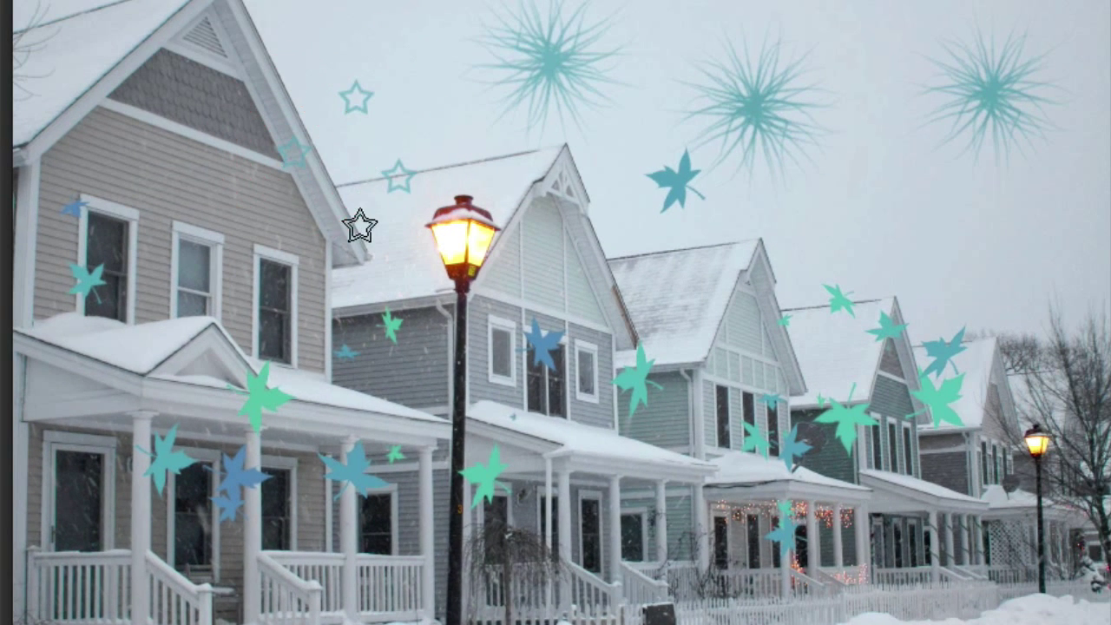
pyautogui.click(876, 175)
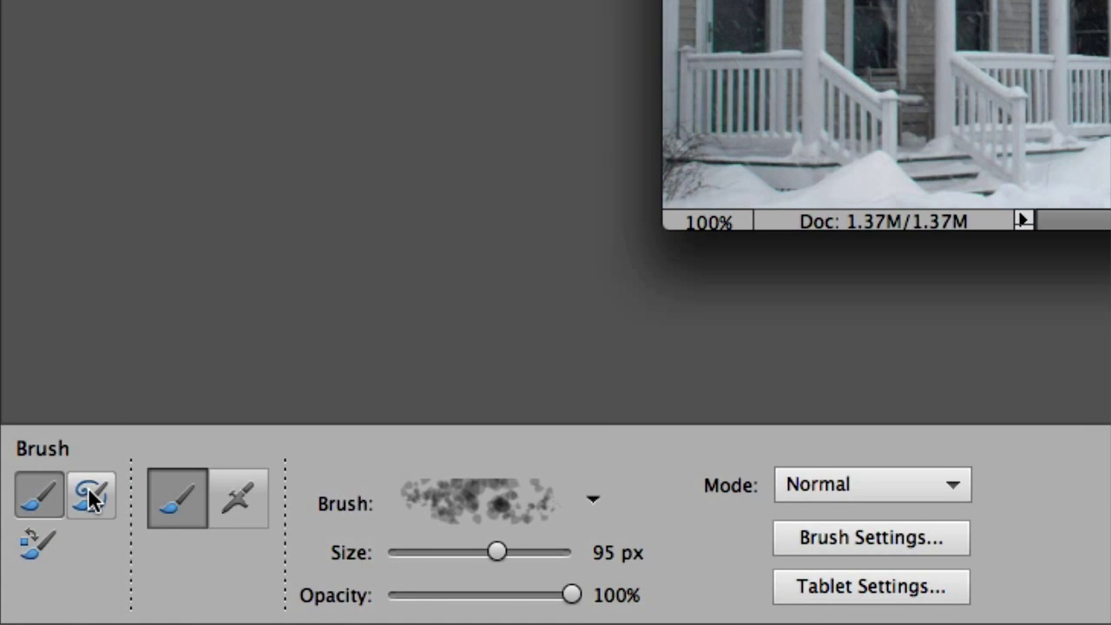
# Set the Impressionist Brush to 2 px, 500 px area and Tight Medium style, then test and undo.
pyautogui.click(91, 492)
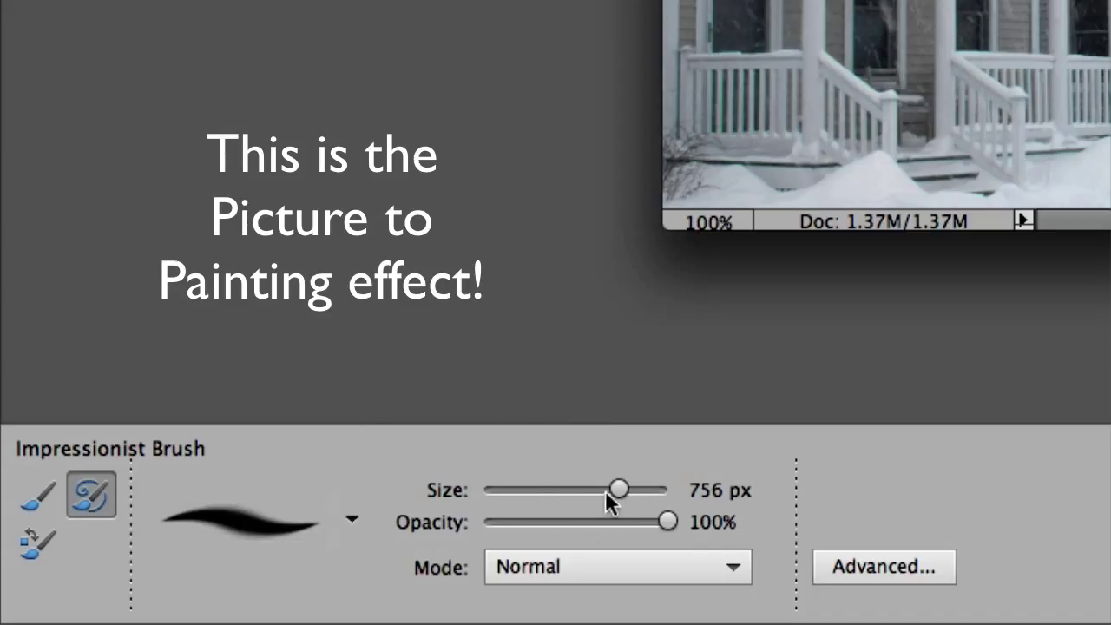
pyautogui.moveTo(613, 498)
pyautogui.mouseDown()
pyautogui.moveTo(490, 512)
pyautogui.moveTo(483, 486)
pyautogui.mouseUp()
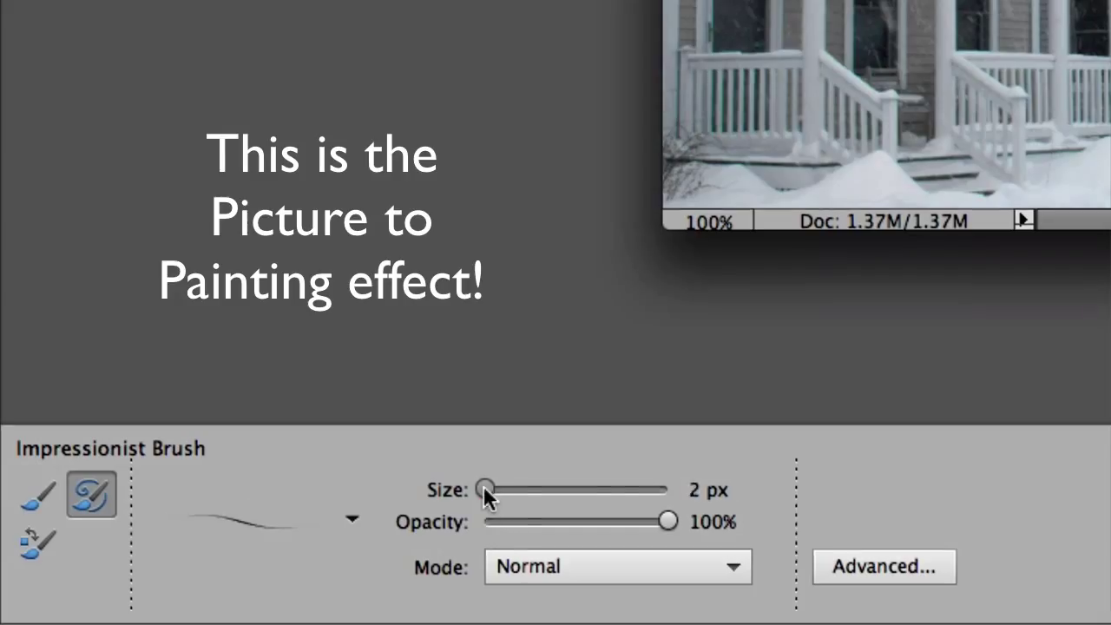
pyautogui.click(845, 565)
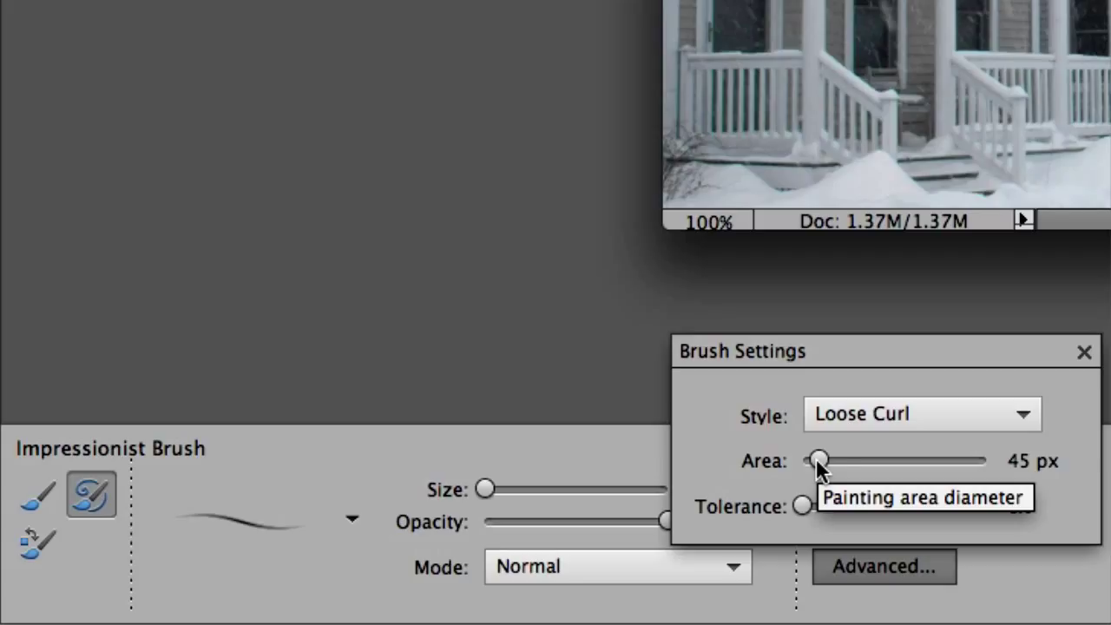
pyautogui.moveTo(816, 460); pyautogui.dragTo(931, 457)
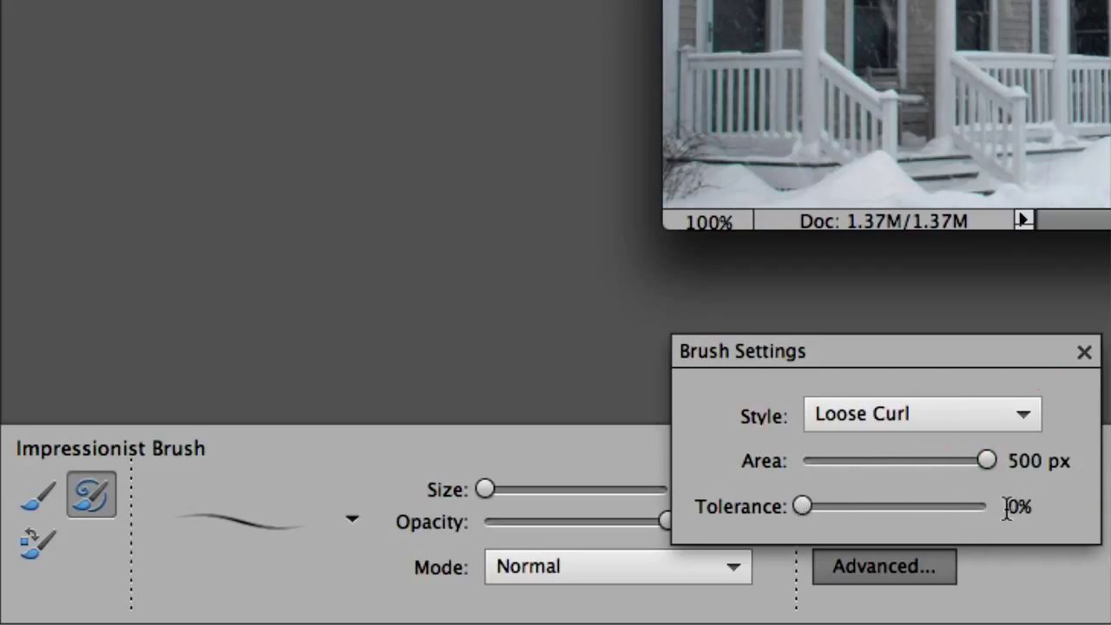
pyautogui.click(1019, 421)
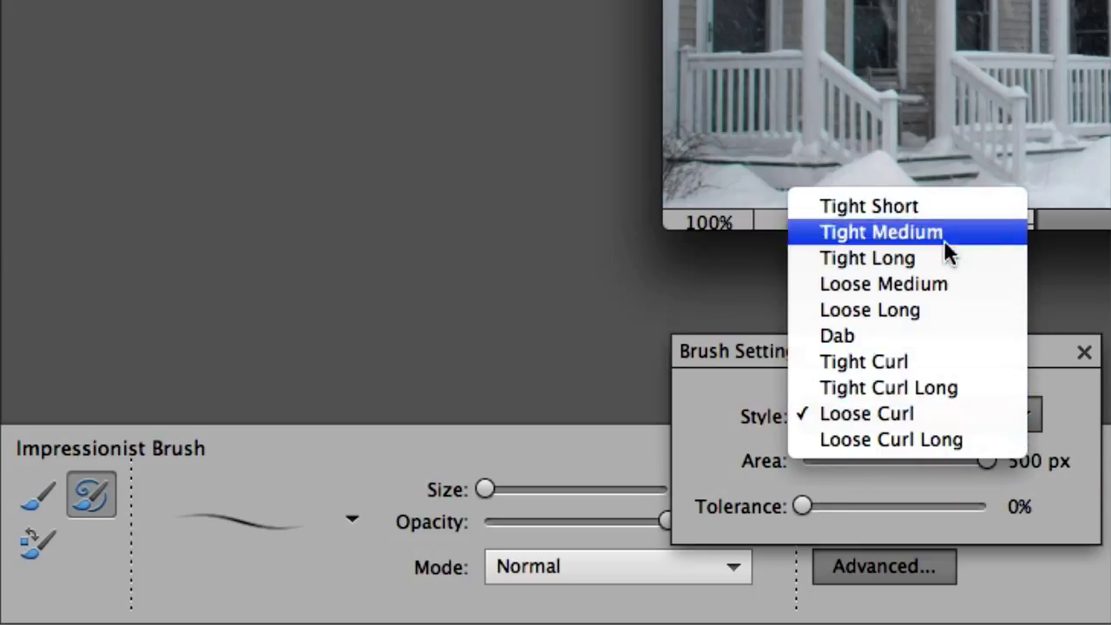
pyautogui.click(943, 284)
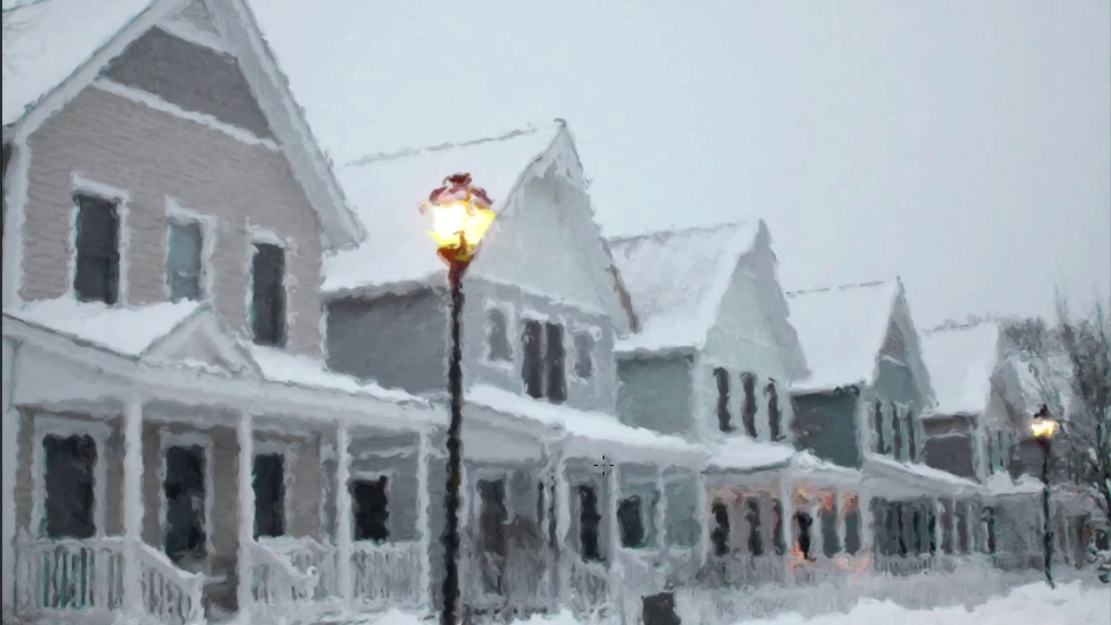
pyautogui.click(529, 523)
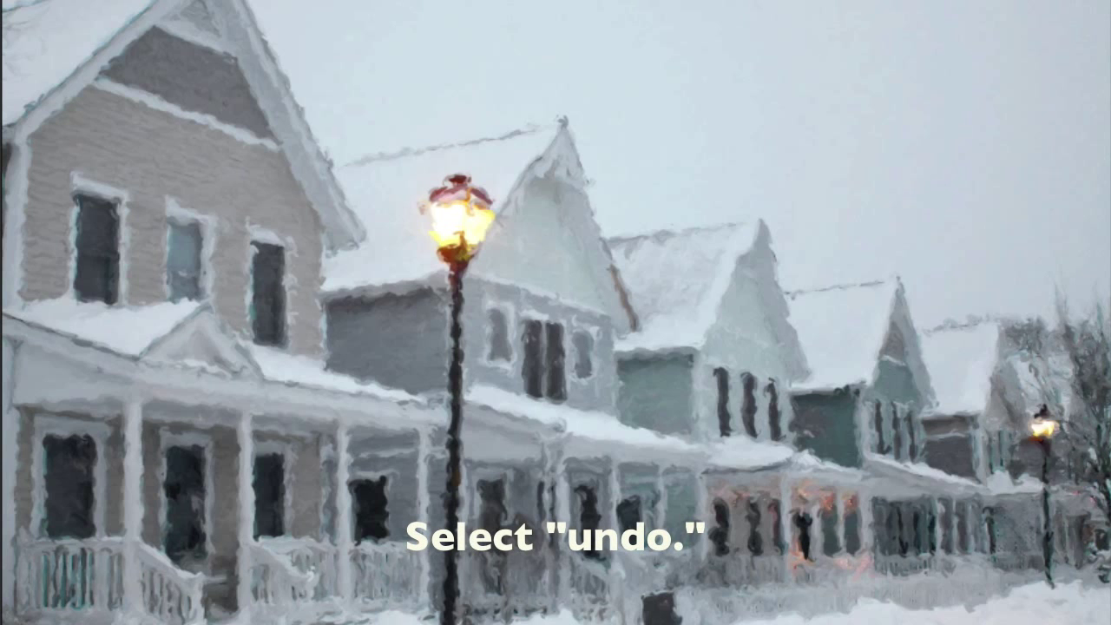
pyautogui.hotkey('ctrl', 'z')
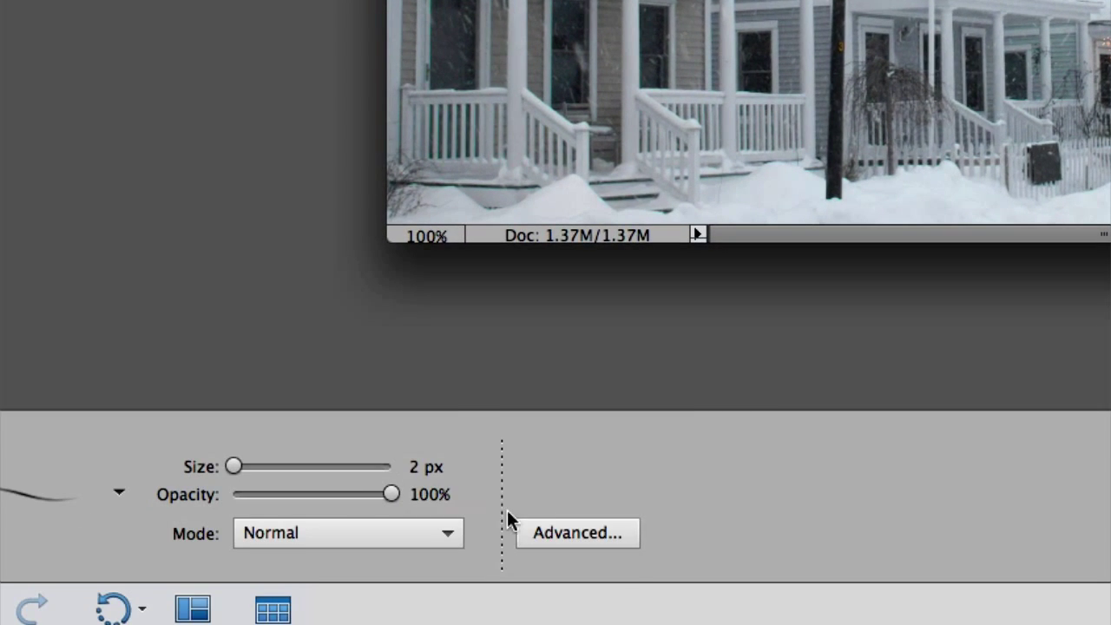
# Switch to the Tight Curl style, paint curly strokes across the porches, then undo them.
pyautogui.click(564, 524)
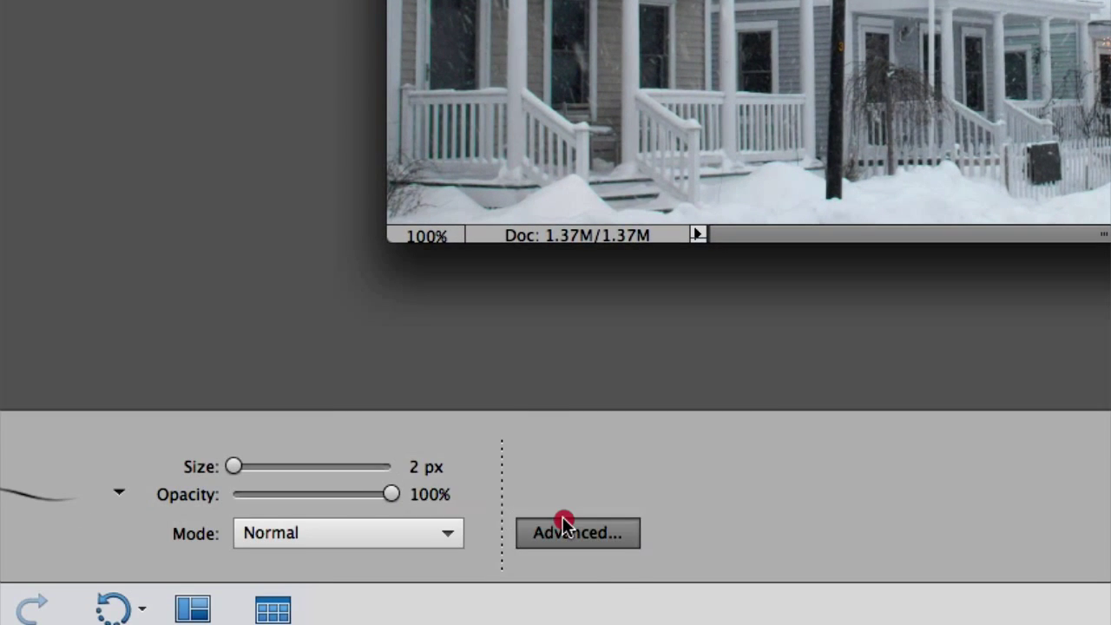
pyautogui.click(699, 404)
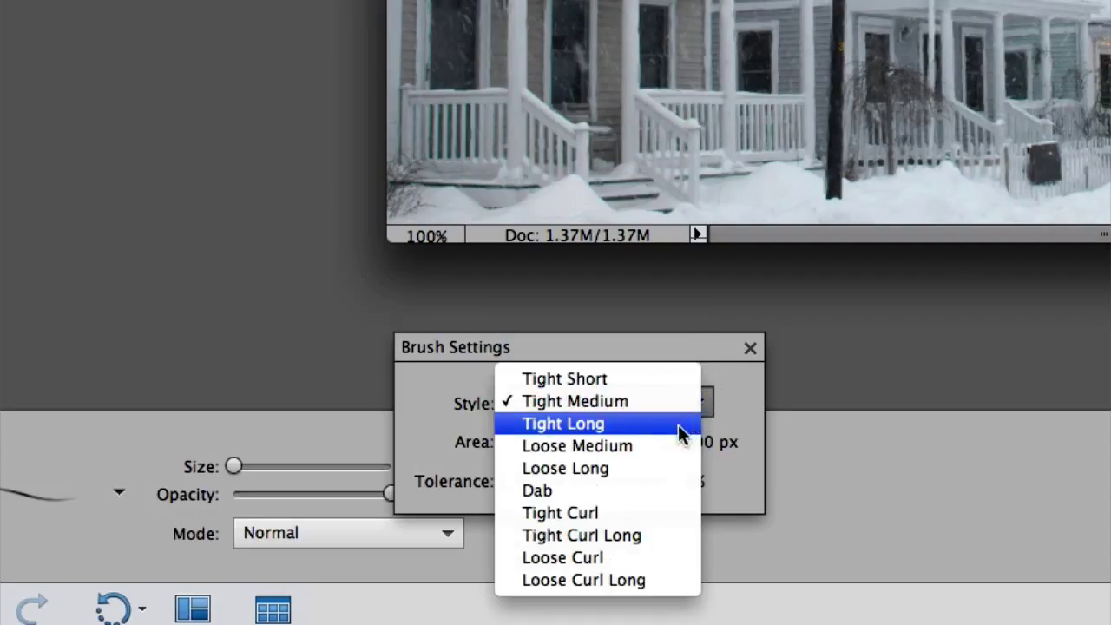
pyautogui.click(623, 513)
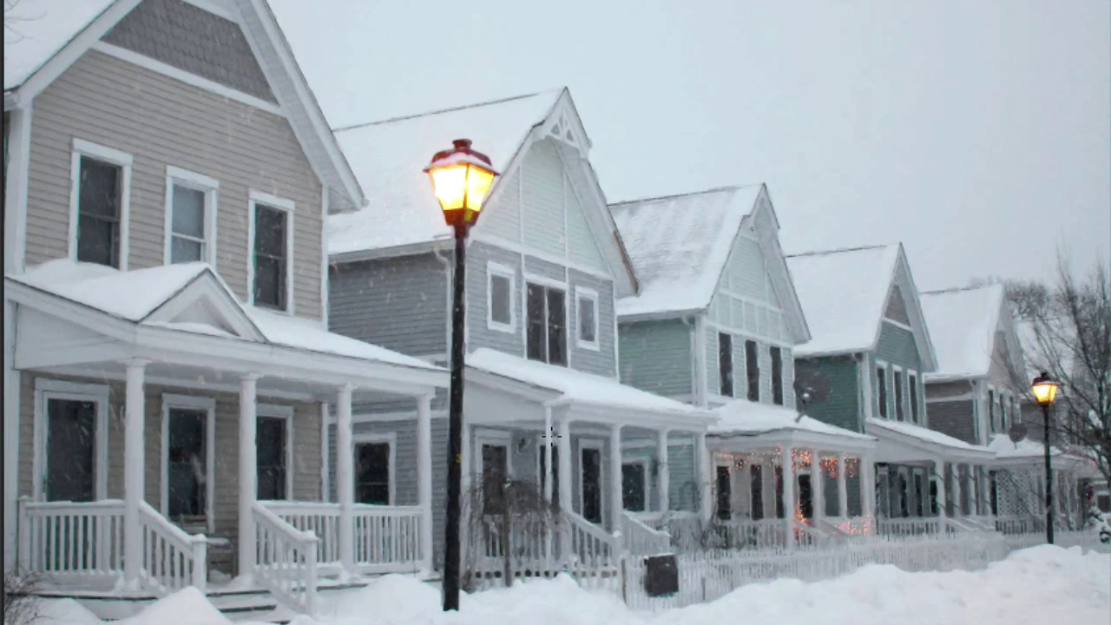
pyautogui.moveTo(550, 432)
pyautogui.mouseDown()
pyautogui.moveTo(742, 460)
pyautogui.moveTo(714, 440)
pyautogui.moveTo(543, 460)
pyautogui.moveTo(336, 442)
pyautogui.moveTo(236, 273)
pyautogui.moveTo(168, 75)
pyautogui.moveTo(400, 34)
pyautogui.moveTo(868, 208)
pyautogui.moveTo(963, 483)
pyautogui.moveTo(832, 505)
pyautogui.moveTo(227, 402)
pyautogui.moveTo(234, 214)
pyautogui.moveTo(956, 488)
pyautogui.mouseUp()
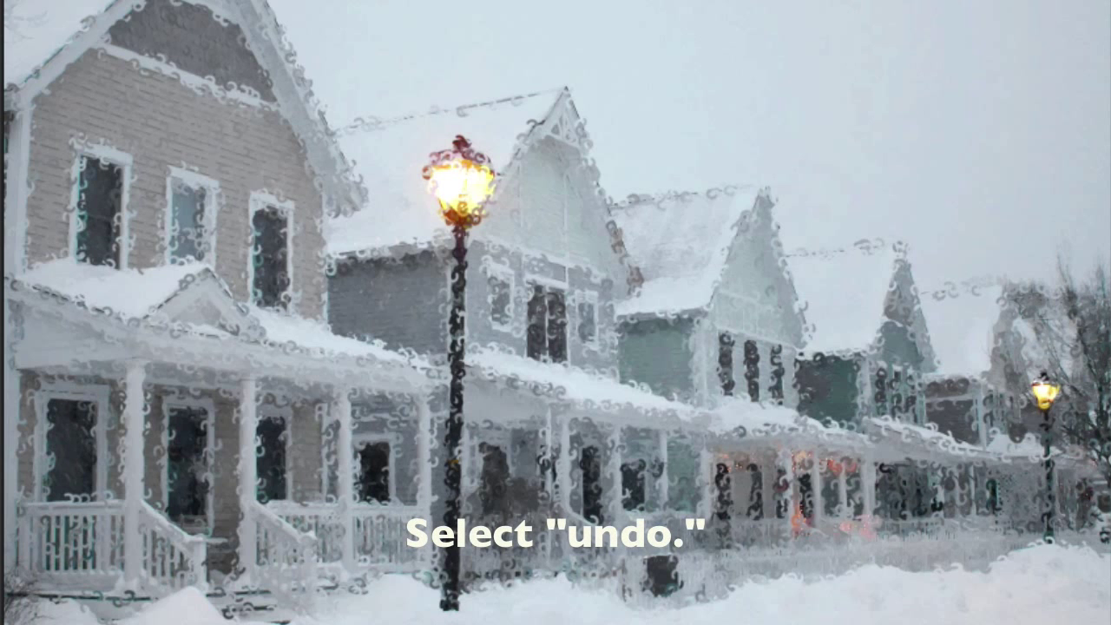
pyautogui.hotkey('ctrl', 'z')
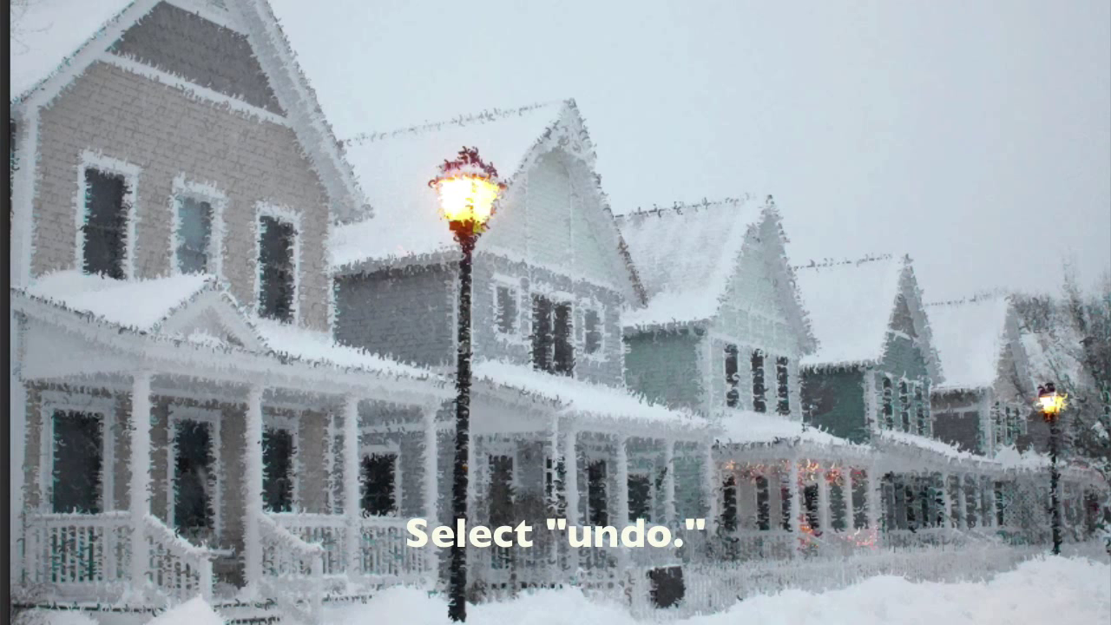
# Undo the frosty Impressionist strokes to restore the original street photo.
pyautogui.hotkey('ctrl', 'z')
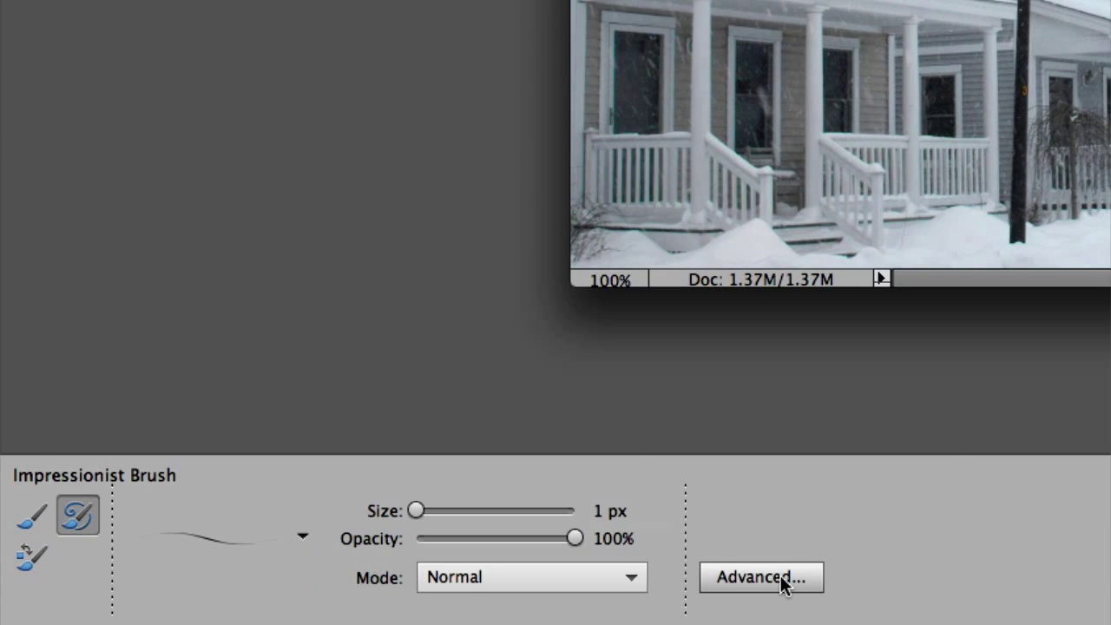
# Switch the Impressionist Brush style to Loose Curl and paint over the street photo.
pyautogui.click(781, 581)
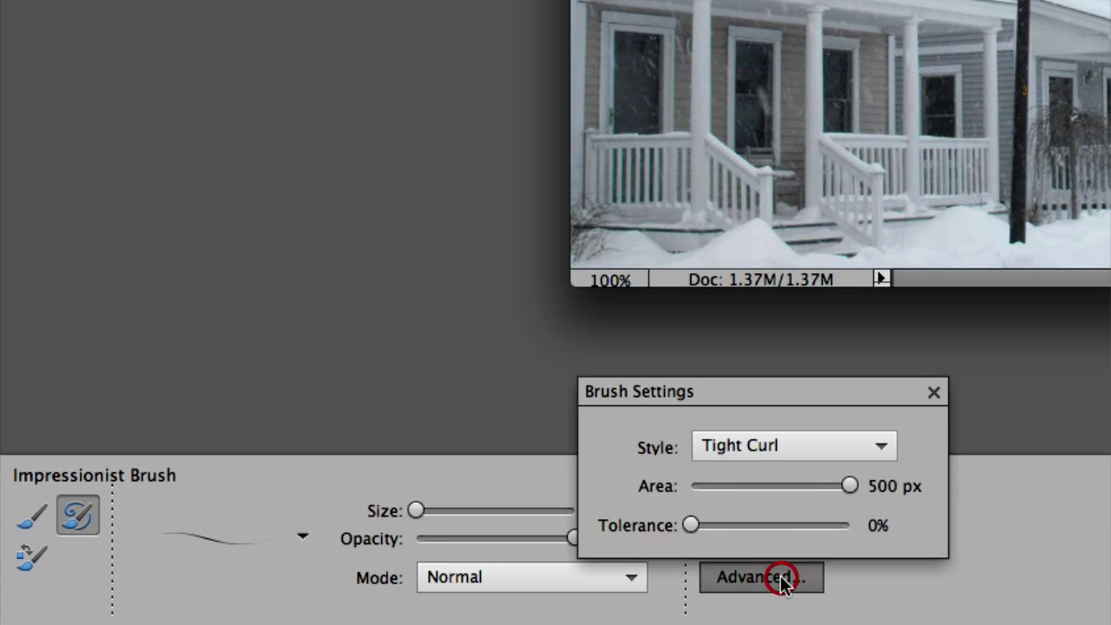
pyautogui.click(875, 448)
pyautogui.click(824, 491)
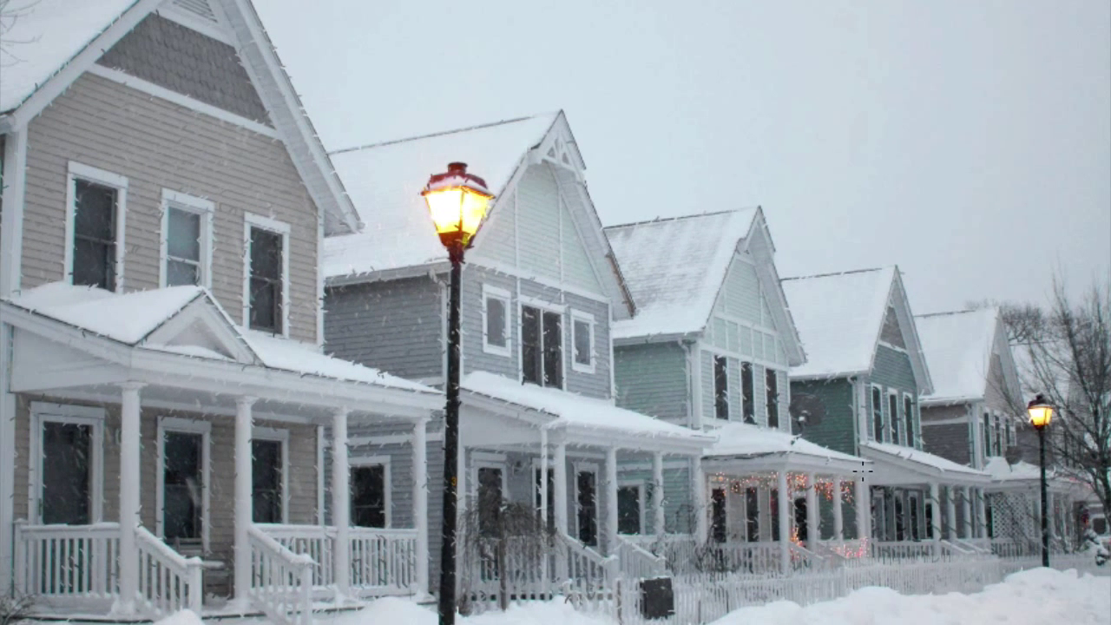
pyautogui.click(716, 510)
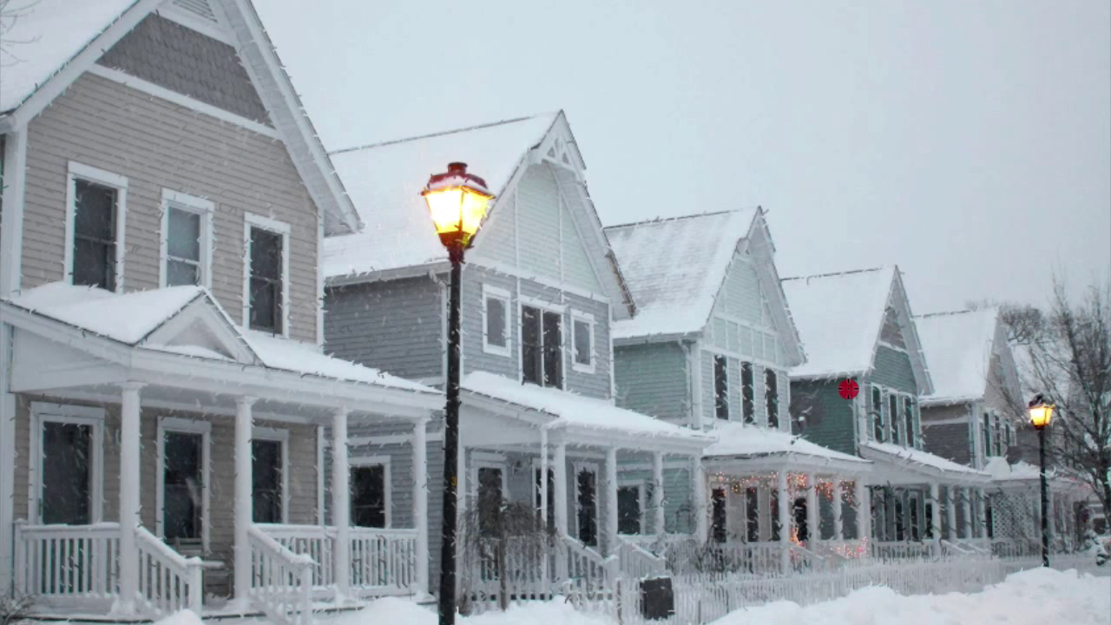
pyautogui.click(605, 403)
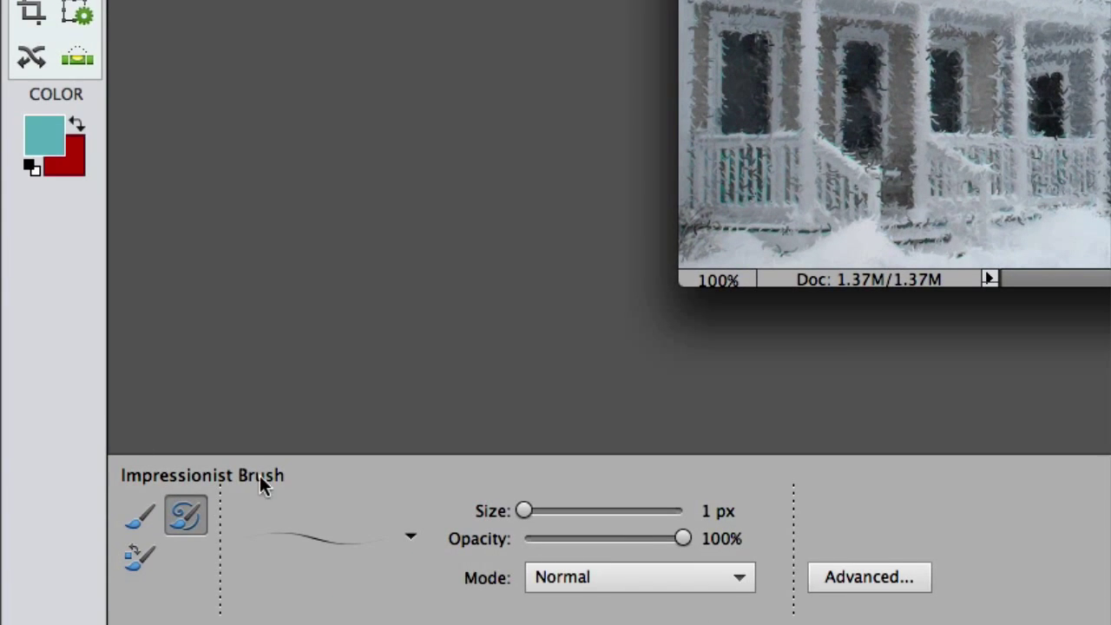
# Select the Color Replacement Tool from the brush tool group.
pyautogui.click(140, 558)
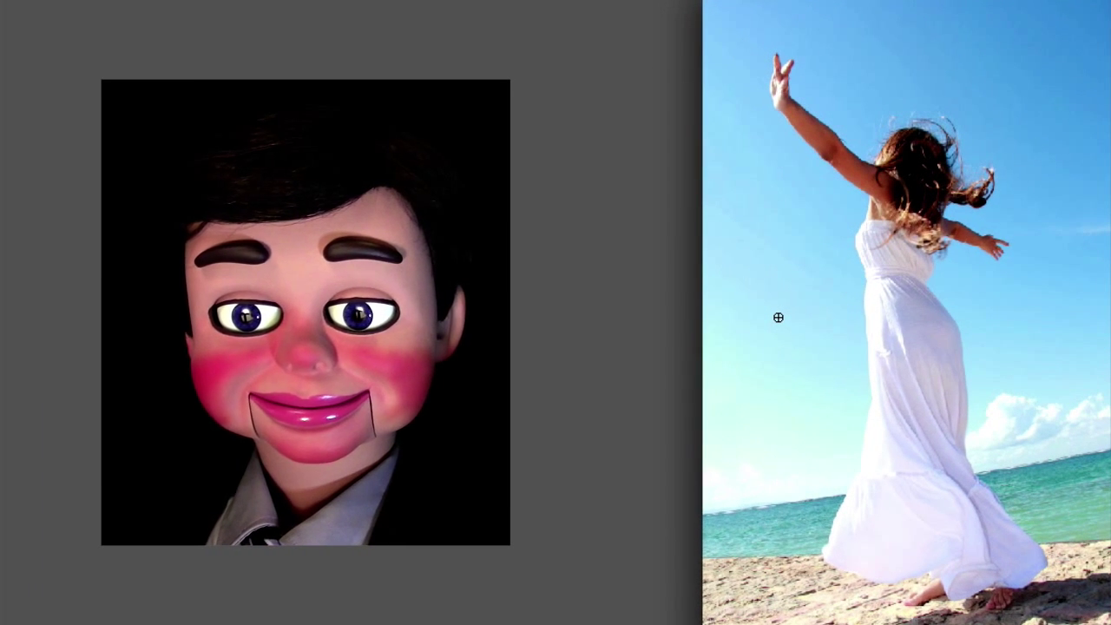
# Sample the sky's blue, paint it over the white dress, and zoom in on the hem.
pyautogui.press('i')
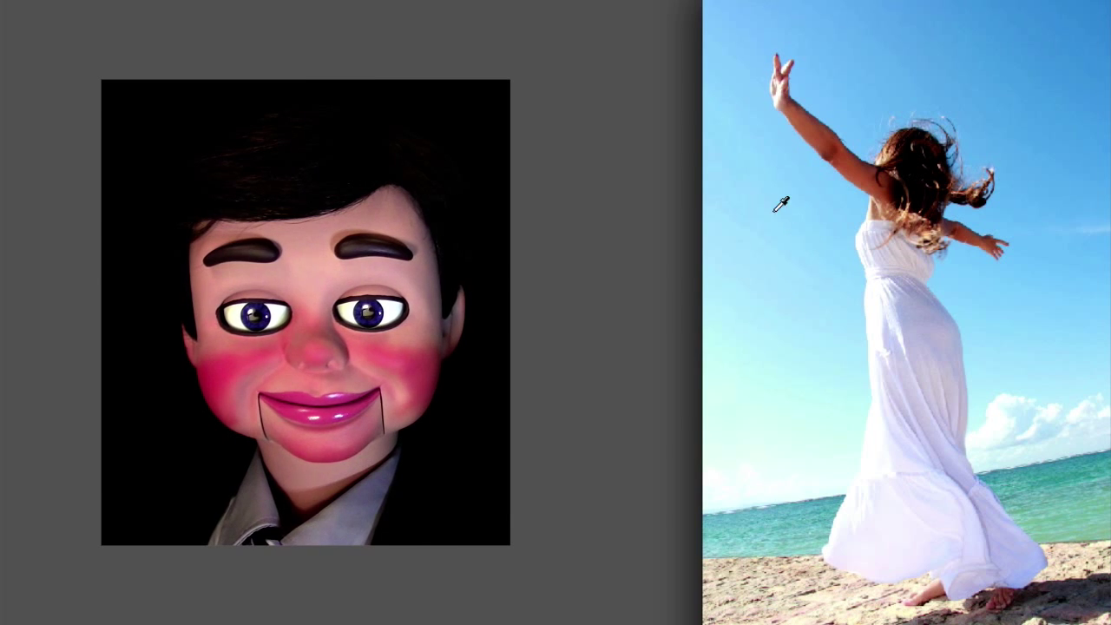
pyautogui.click(1064, 195)
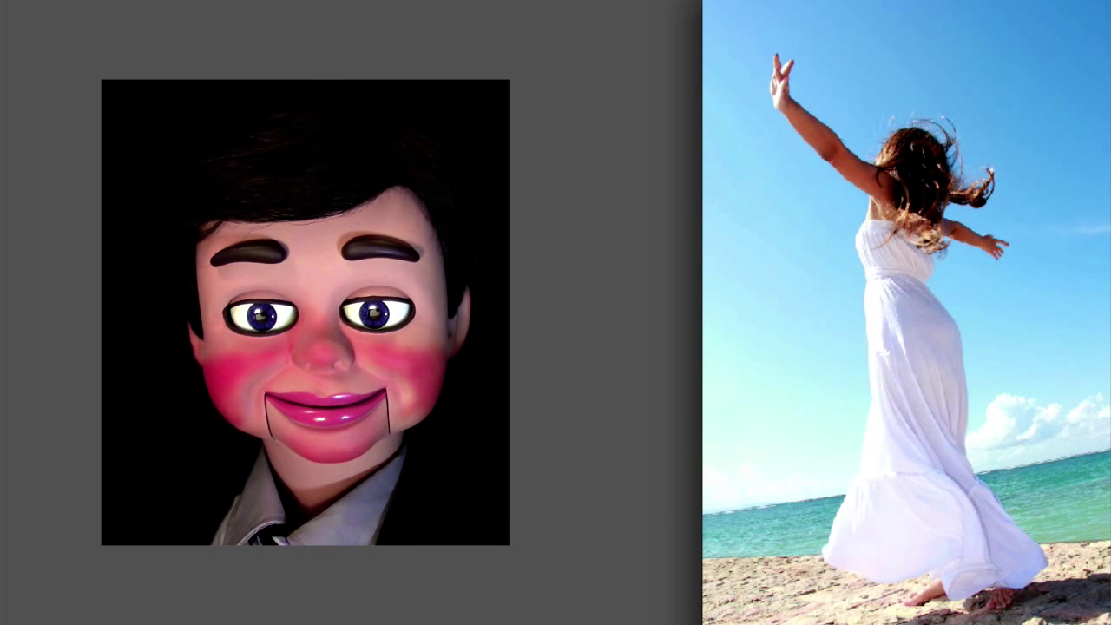
pyautogui.moveTo(885, 477)
pyautogui.mouseDown()
pyautogui.moveTo(895, 347)
pyautogui.moveTo(880, 246)
pyautogui.moveTo(908, 258)
pyautogui.moveTo(912, 308)
pyautogui.moveTo(943, 361)
pyautogui.moveTo(915, 302)
pyautogui.moveTo(957, 497)
pyautogui.moveTo(1019, 563)
pyautogui.moveTo(955, 572)
pyautogui.moveTo(878, 558)
pyautogui.moveTo(849, 524)
pyautogui.moveTo(887, 396)
pyautogui.moveTo(930, 486)
pyautogui.moveTo(937, 350)
pyautogui.moveTo(907, 291)
pyautogui.moveTo(957, 509)
pyautogui.moveTo(964, 498)
pyautogui.moveTo(969, 507)
pyautogui.moveTo(955, 483)
pyautogui.moveTo(979, 509)
pyautogui.moveTo(952, 515)
pyautogui.moveTo(1001, 590)
pyautogui.mouseUp()
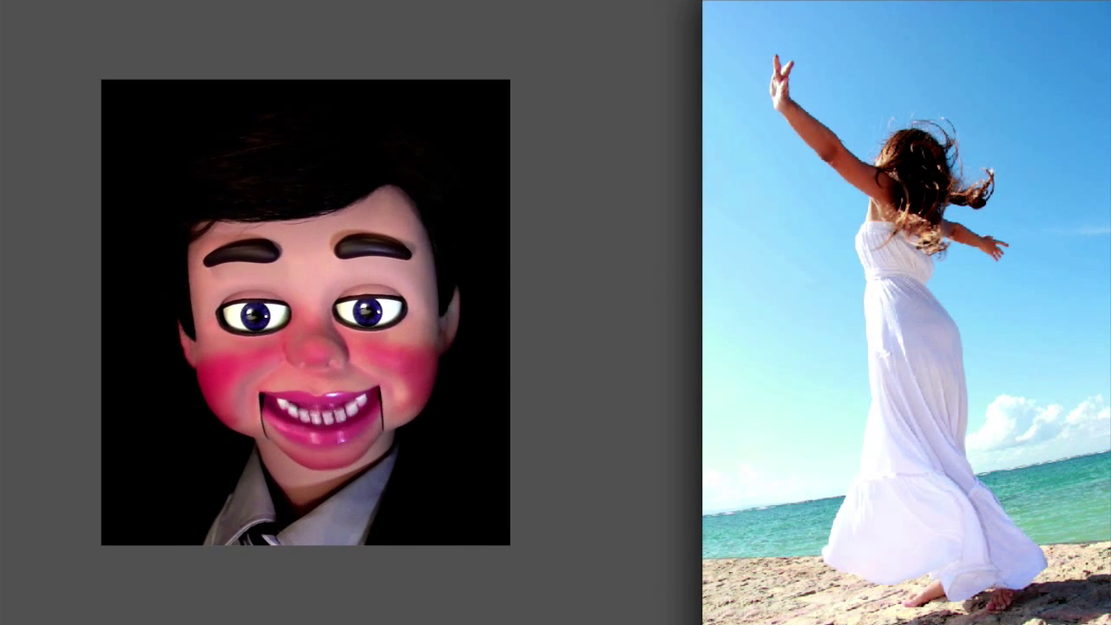
pyautogui.click(1104, 513)
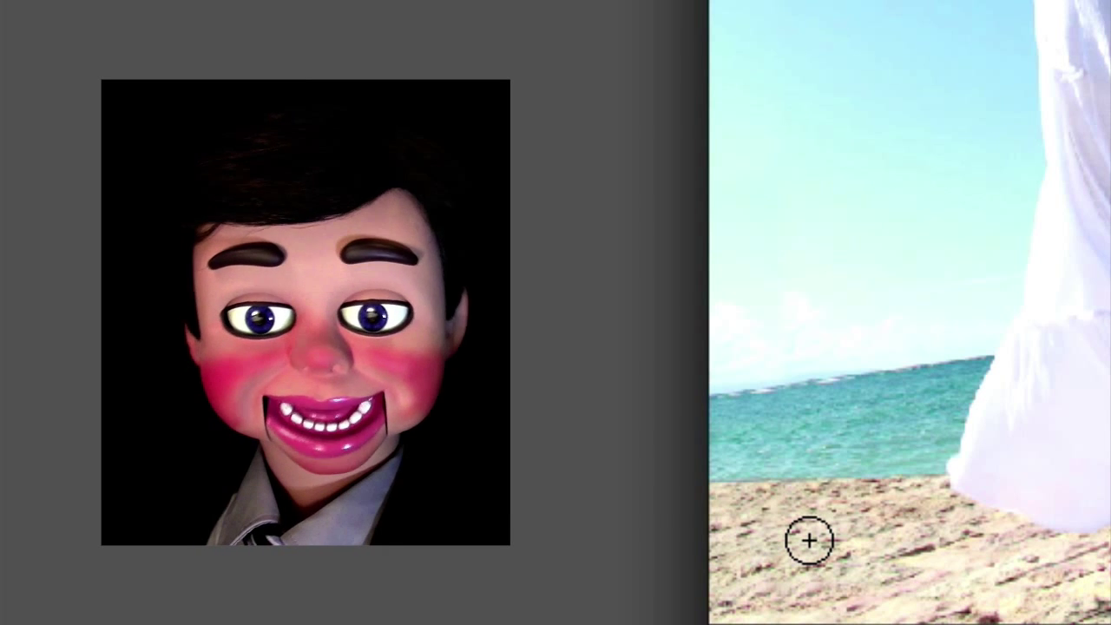
# Sample the sand colour and brush it over the beach woman's dress hem and right side.
pyautogui.press('i')
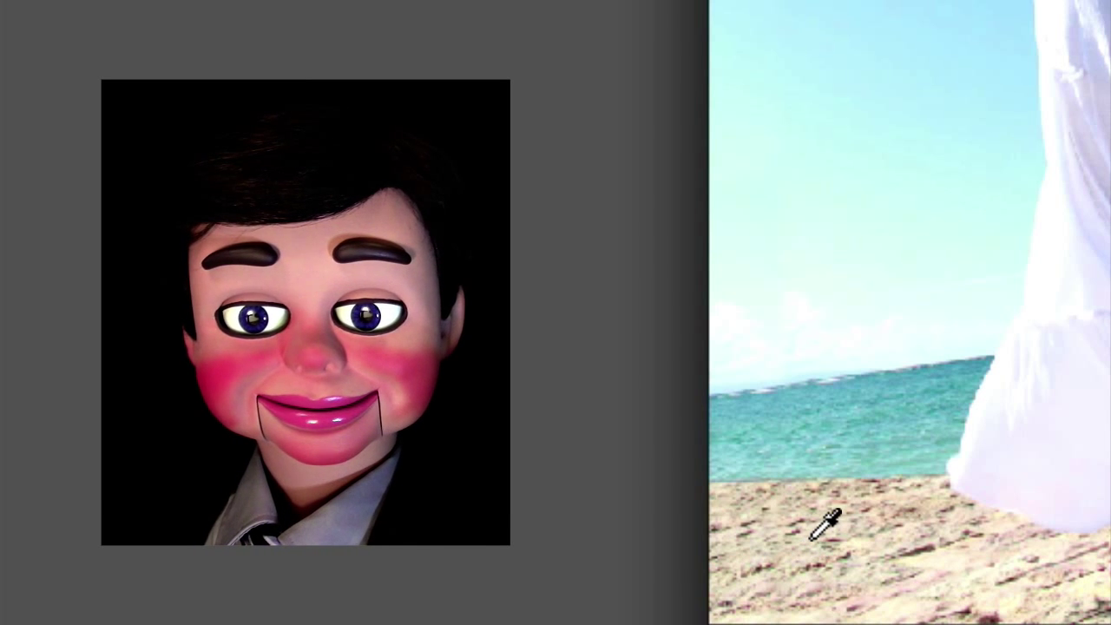
pyautogui.keyDown('alt'); pyautogui.click(809, 536); pyautogui.keyUp('alt')
pyautogui.hotkey('ctrl', '0')
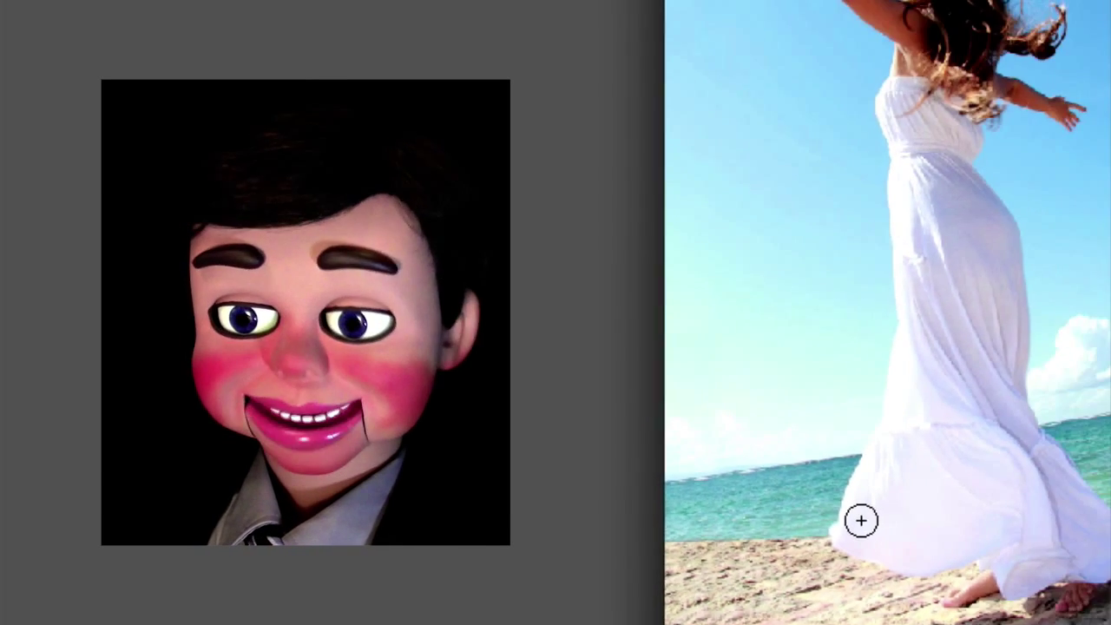
pyautogui.moveTo(792, 557)
pyautogui.mouseDown()
pyautogui.moveTo(873, 576)
pyautogui.moveTo(930, 567)
pyautogui.moveTo(936, 598)
pyautogui.moveTo(1011, 577)
pyautogui.moveTo(1013, 562)
pyautogui.moveTo(943, 491)
pyautogui.moveTo(957, 568)
pyautogui.moveTo(986, 560)
pyautogui.moveTo(805, 538)
pyautogui.moveTo(833, 464)
pyautogui.moveTo(859, 509)
pyautogui.mouseUp()
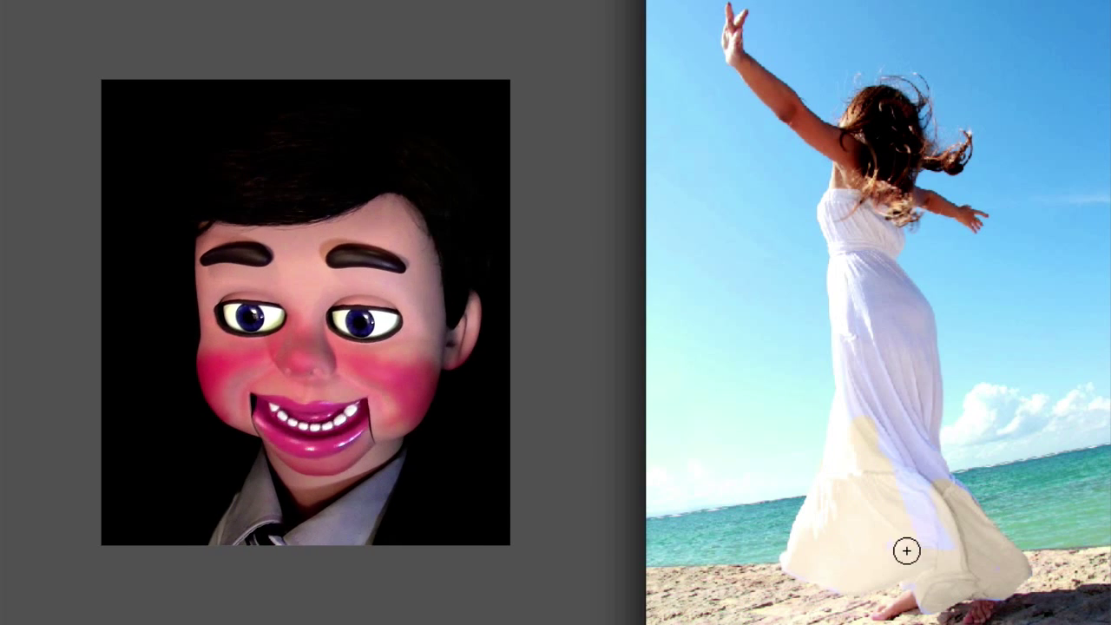
pyautogui.moveTo(938, 491)
pyautogui.mouseDown()
pyautogui.moveTo(923, 331)
pyautogui.moveTo(873, 258)
pyautogui.moveTo(882, 224)
pyautogui.moveTo(836, 201)
pyautogui.moveTo(842, 398)
pyautogui.moveTo(868, 365)
pyautogui.moveTo(851, 329)
pyautogui.moveTo(912, 447)
pyautogui.moveTo(860, 277)
pyautogui.mouseUp()
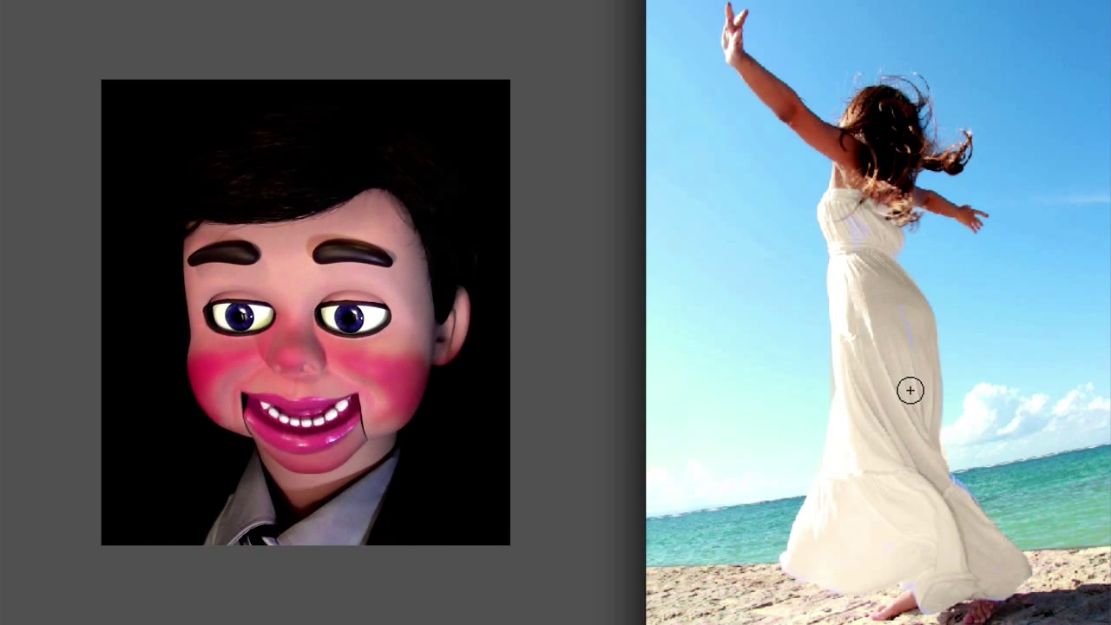
pyautogui.moveTo(946, 489)
pyautogui.mouseDown()
pyautogui.moveTo(932, 561)
pyautogui.moveTo(863, 488)
pyautogui.mouseUp()
pyautogui.moveTo(984, 513)
pyautogui.mouseDown()
pyautogui.moveTo(940, 491)
pyautogui.moveTo(919, 576)
pyautogui.mouseUp()
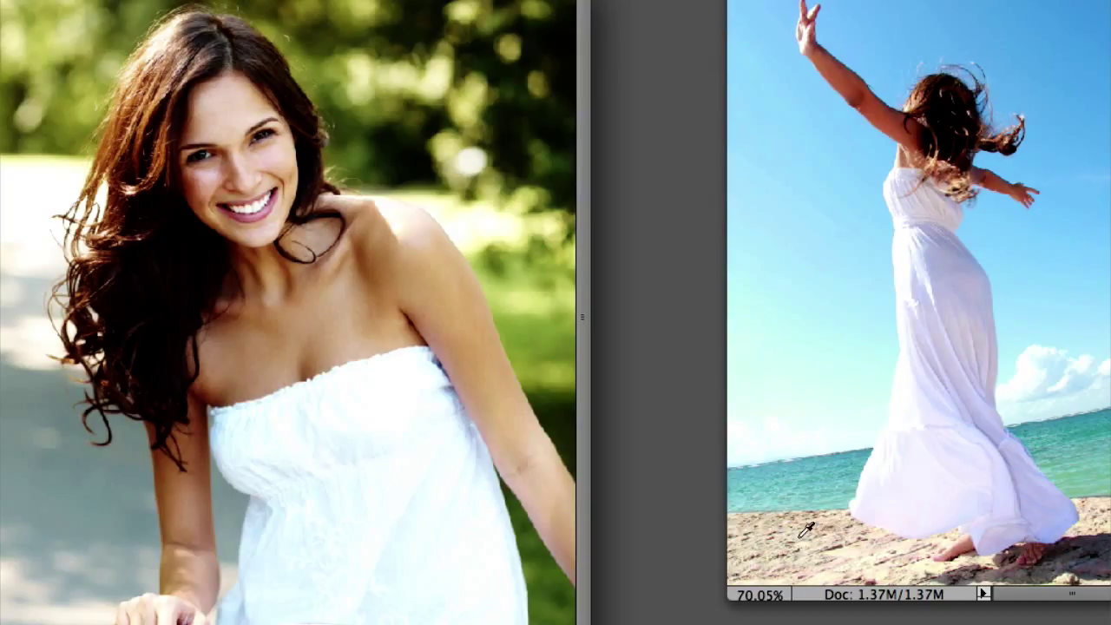
# Sample the sand again and paint peach-cream strokes from the portrait top's neckline down both sides.
pyautogui.click(799, 535)
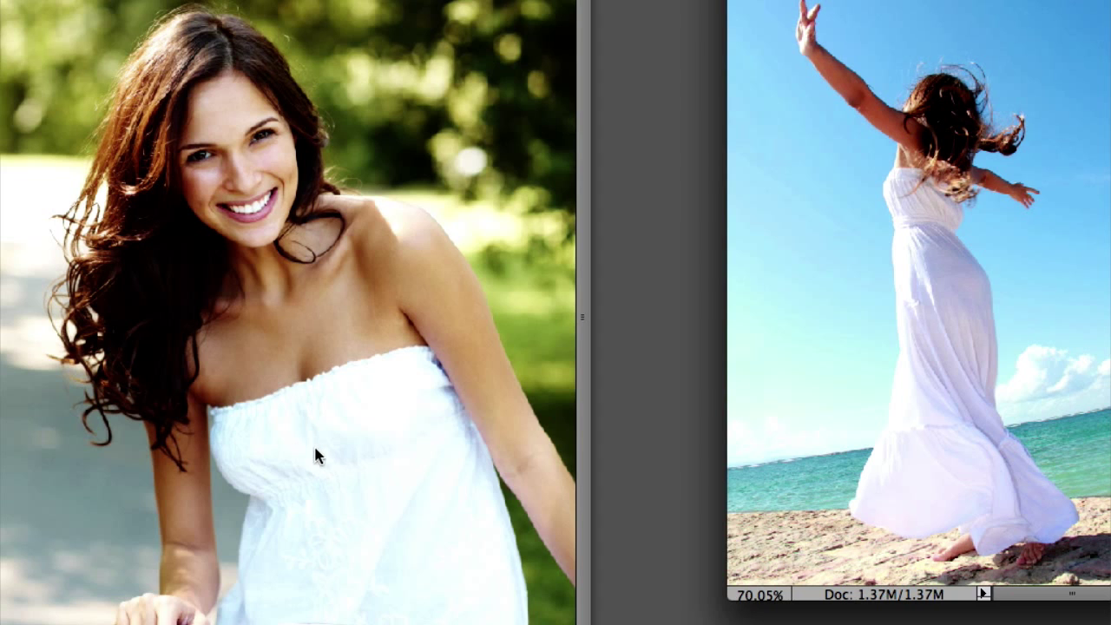
pyautogui.moveTo(296, 447)
pyautogui.mouseDown()
pyautogui.moveTo(357, 414)
pyautogui.moveTo(384, 364)
pyautogui.moveTo(289, 399)
pyautogui.mouseUp()
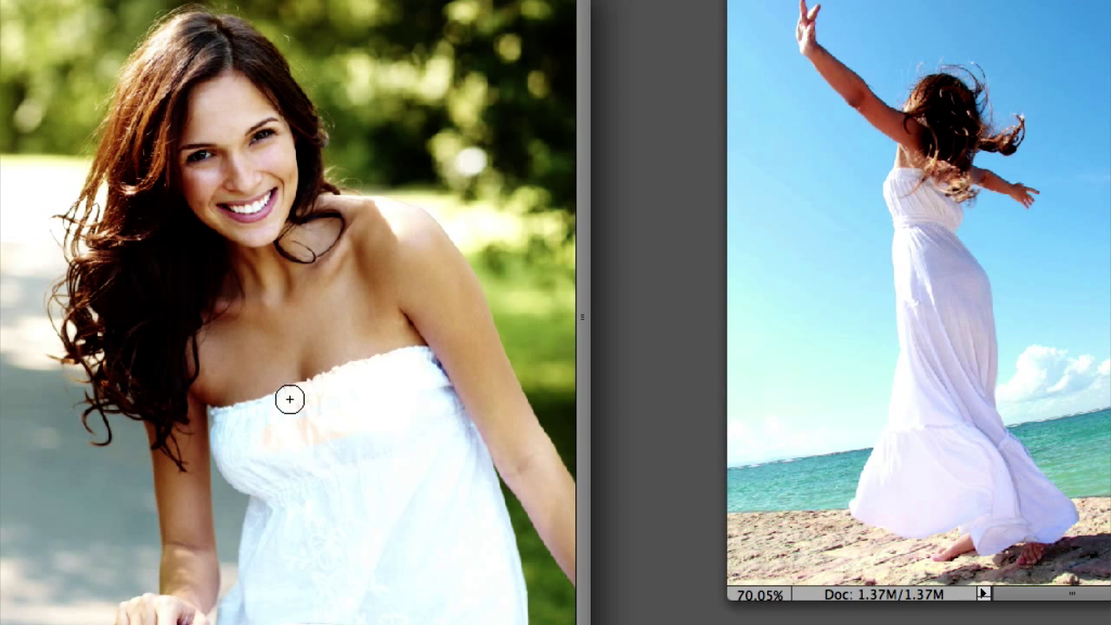
pyautogui.moveTo(215, 420); pyautogui.dragTo(252, 486)
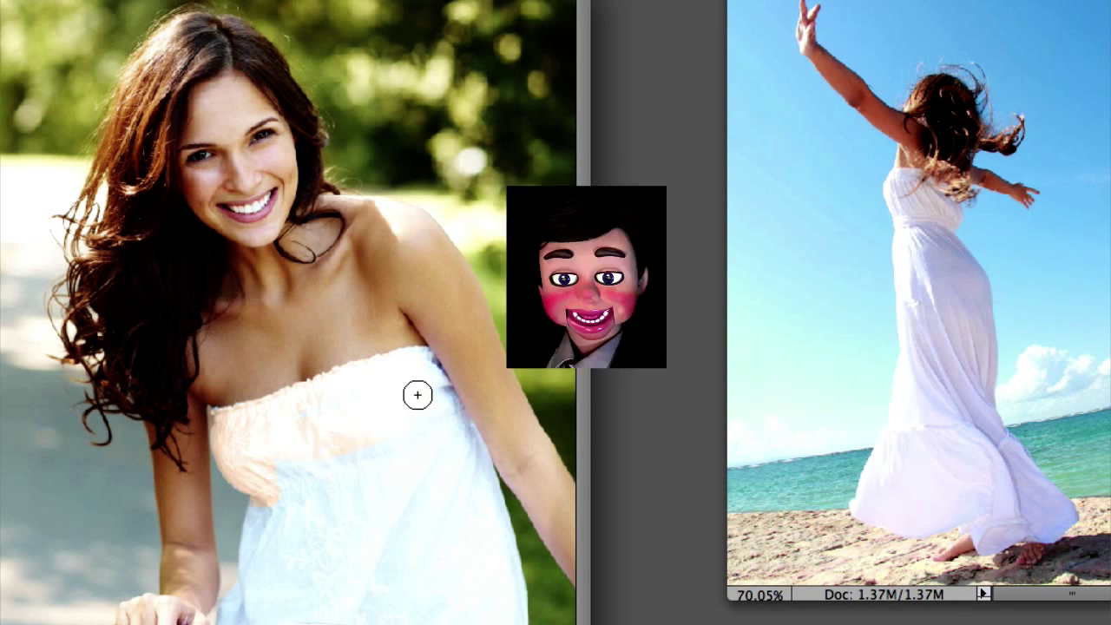
pyautogui.moveTo(427, 370)
pyautogui.mouseDown()
pyautogui.moveTo(482, 479)
pyautogui.moveTo(515, 621)
pyautogui.moveTo(449, 428)
pyautogui.moveTo(481, 620)
pyautogui.moveTo(442, 429)
pyautogui.moveTo(457, 623)
pyautogui.mouseUp()
pyautogui.moveTo(381, 469)
pyautogui.mouseDown()
pyautogui.moveTo(365, 442)
pyautogui.moveTo(309, 552)
pyautogui.moveTo(281, 496)
pyautogui.moveTo(263, 503)
pyautogui.moveTo(236, 620)
pyautogui.moveTo(223, 604)
pyautogui.moveTo(384, 489)
pyautogui.moveTo(465, 605)
pyautogui.mouseUp()
pyautogui.moveTo(415, 356)
pyautogui.mouseDown()
pyautogui.moveTo(460, 426)
pyautogui.moveTo(413, 533)
pyautogui.mouseUp()
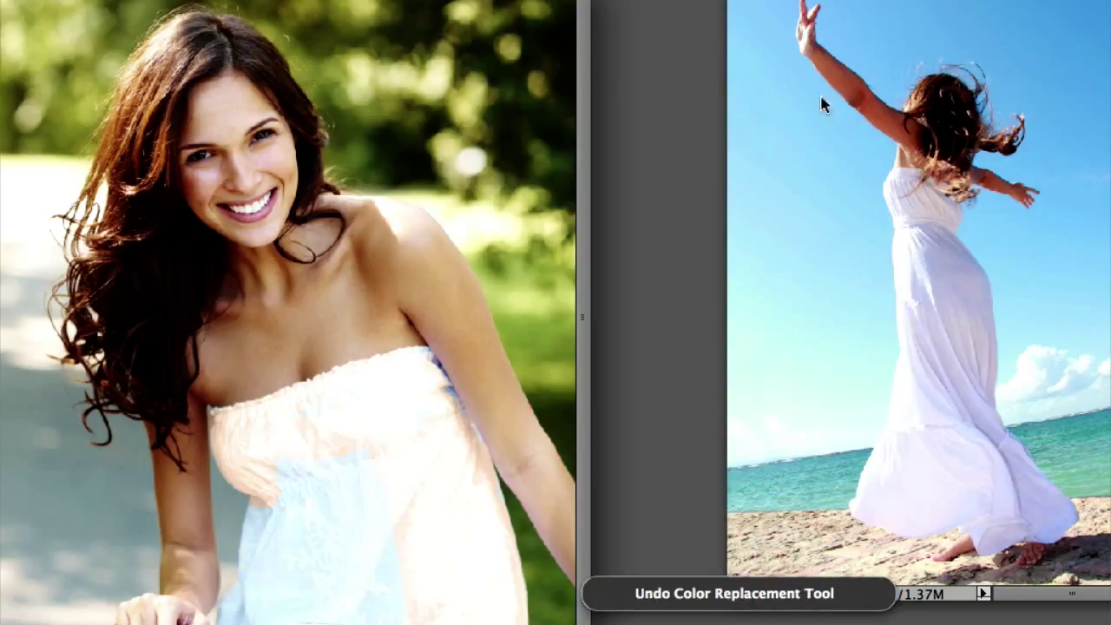
pyautogui.moveTo(840, 60); pyautogui.dragTo(834, 72)
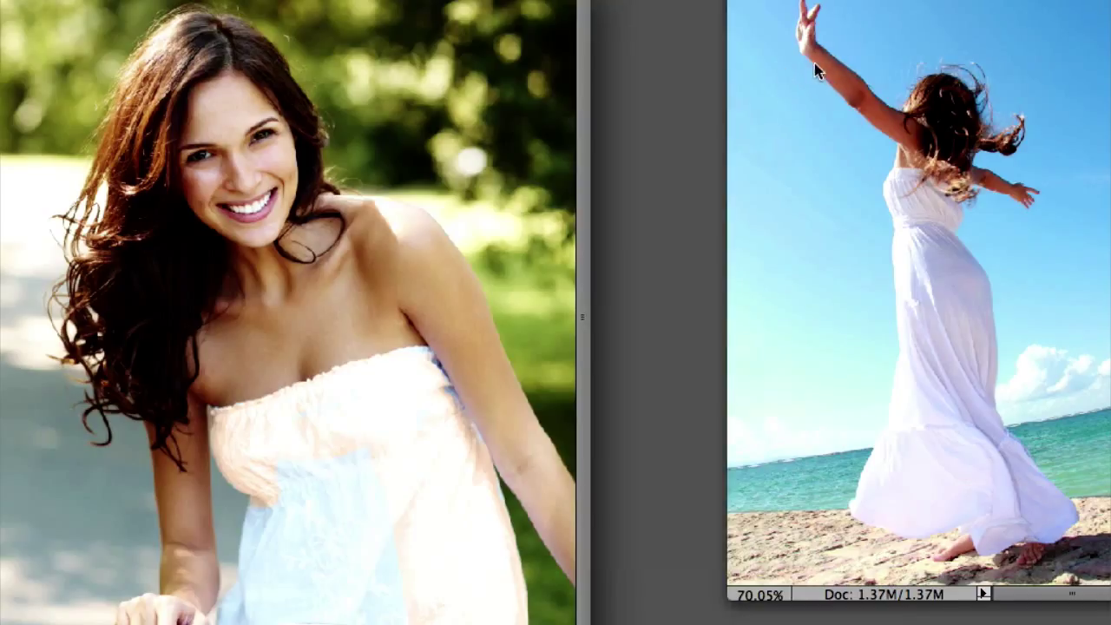
# Sample the beach woman's arm skin tone and repaint the portrait's shoulder, upper arm and left arm.
pyautogui.click(826, 59)
pyautogui.click(822, 58)
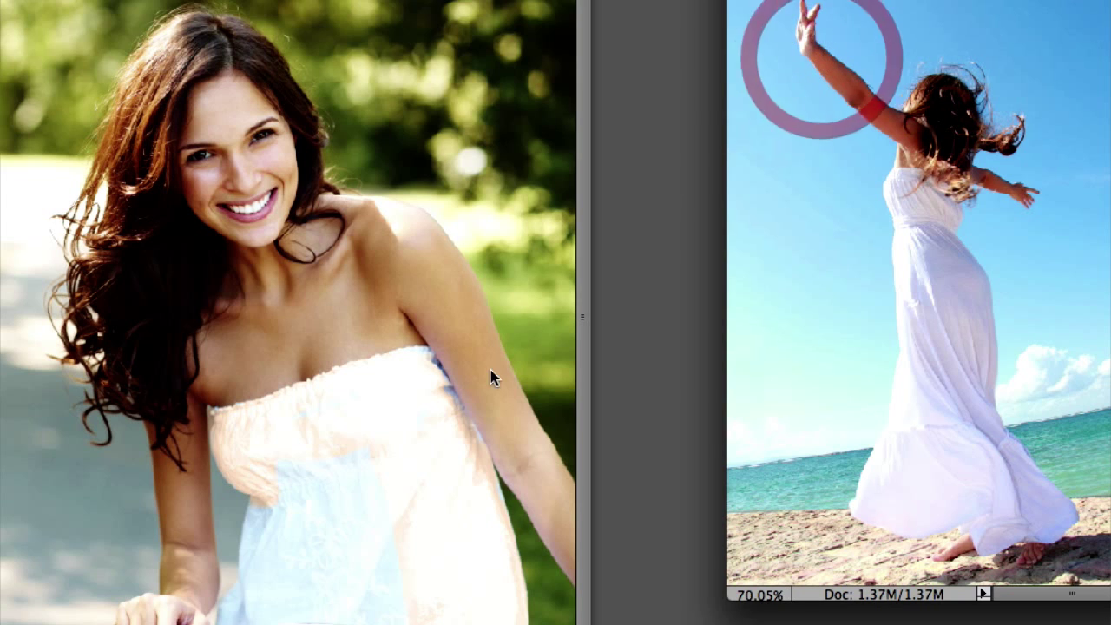
pyautogui.click(469, 322)
pyautogui.moveTo(469, 322)
pyautogui.mouseDown()
pyautogui.moveTo(382, 216)
pyautogui.moveTo(356, 348)
pyautogui.moveTo(216, 387)
pyautogui.moveTo(216, 362)
pyautogui.moveTo(337, 345)
pyautogui.moveTo(340, 268)
pyautogui.moveTo(276, 276)
pyautogui.moveTo(310, 241)
pyautogui.moveTo(429, 322)
pyautogui.moveTo(573, 565)
pyautogui.moveTo(574, 503)
pyautogui.moveTo(449, 270)
pyautogui.mouseUp()
pyautogui.moveTo(216, 387)
pyautogui.mouseDown()
pyautogui.moveTo(190, 409)
pyautogui.moveTo(186, 516)
pyautogui.moveTo(165, 488)
pyautogui.moveTo(162, 443)
pyautogui.moveTo(185, 449)
pyautogui.moveTo(199, 561)
pyautogui.moveTo(189, 611)
pyautogui.mouseUp()
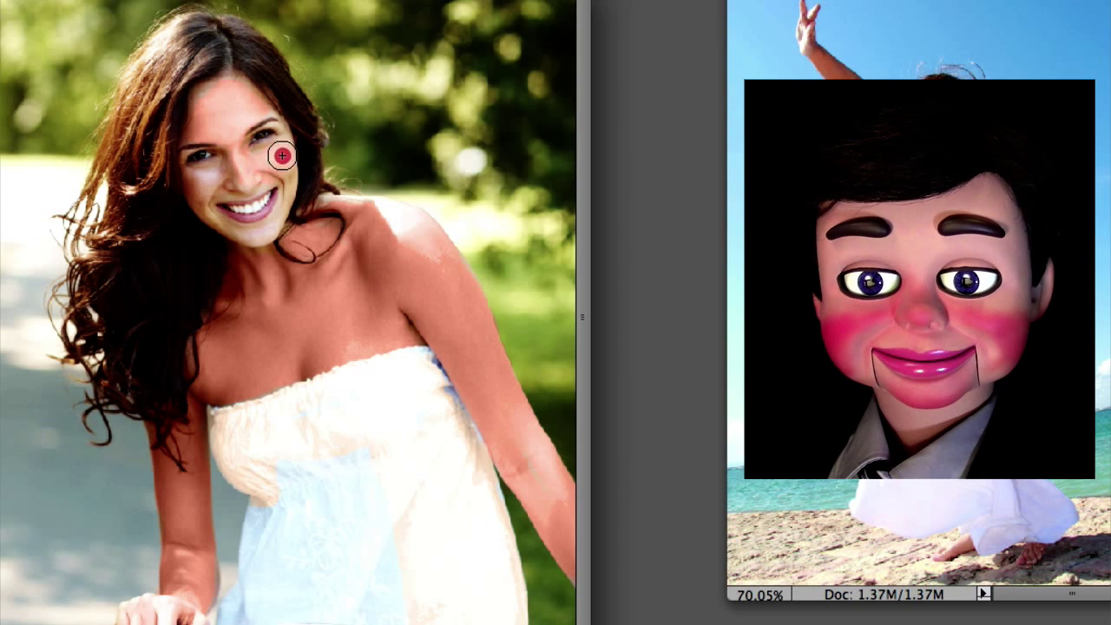
# Recolour the portrait's cheeks, chin, lower face, neck, forearm and chest with the deeper skin tone.
pyautogui.click(199, 181)
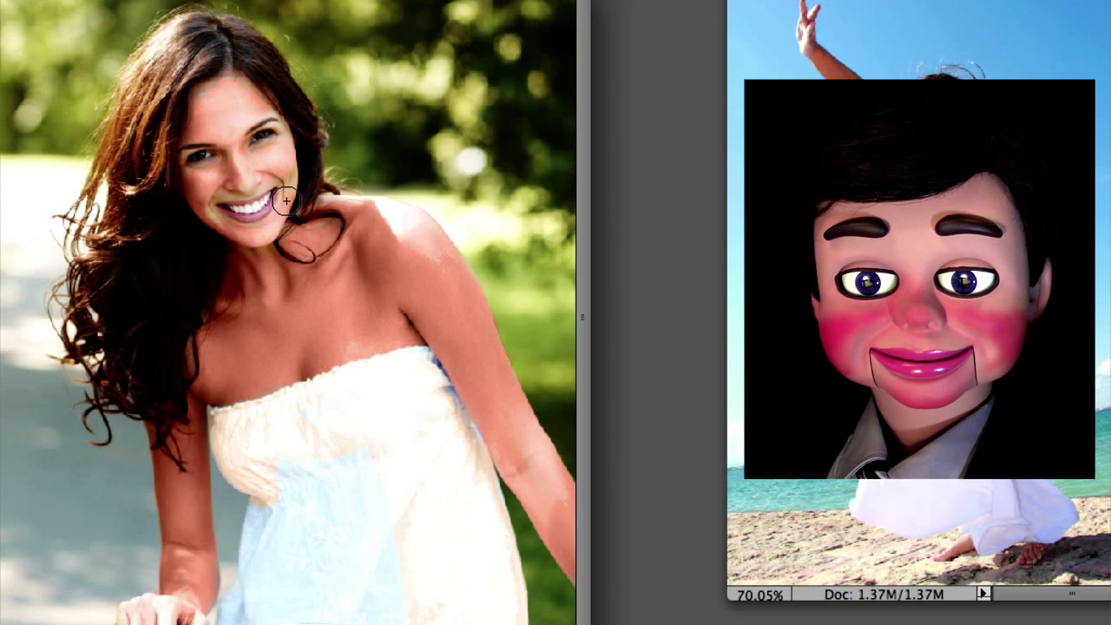
pyautogui.click(288, 114)
pyautogui.click(194, 129)
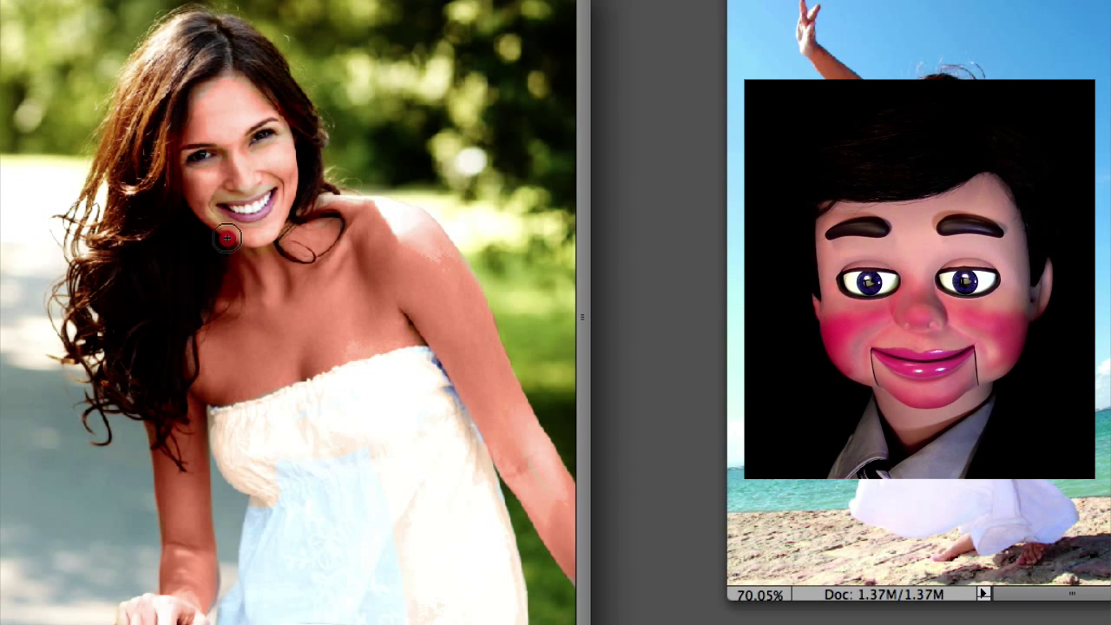
pyautogui.click(266, 171)
pyautogui.moveTo(266, 171); pyautogui.dragTo(227, 186)
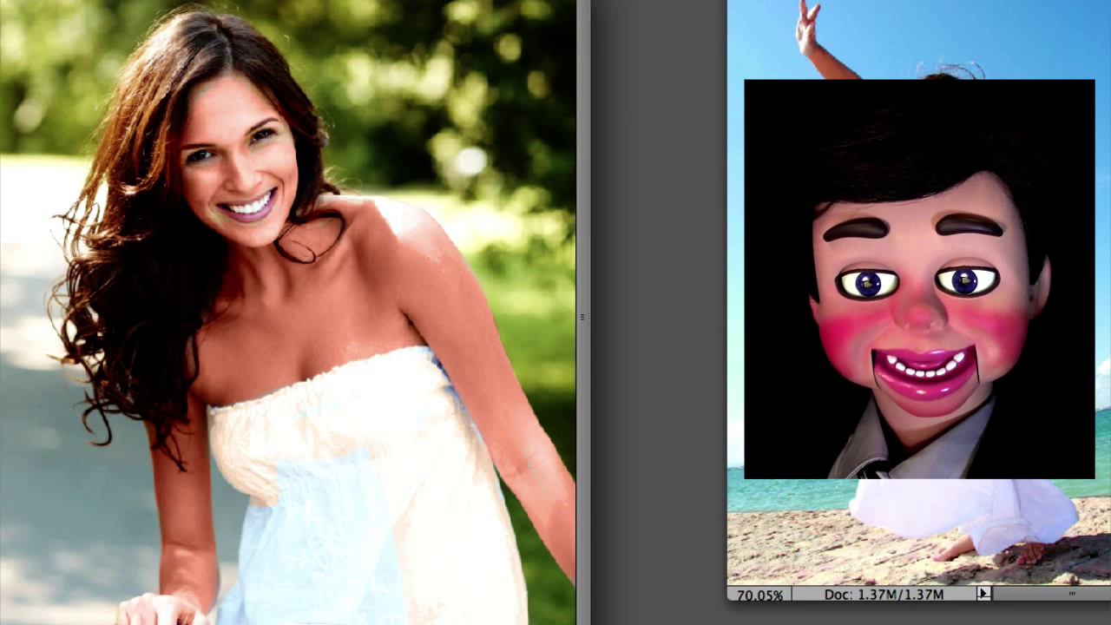
pyautogui.moveTo(527, 455)
pyautogui.mouseDown()
pyautogui.moveTo(548, 499)
pyautogui.moveTo(530, 436)
pyautogui.moveTo(574, 534)
pyautogui.moveTo(552, 476)
pyautogui.mouseUp()
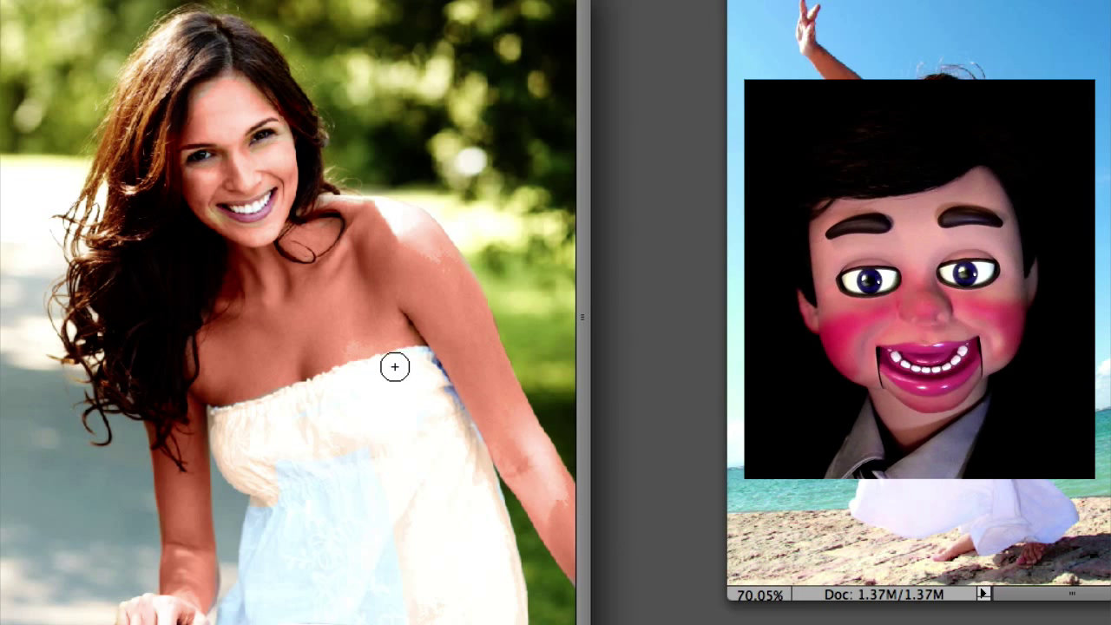
pyautogui.click(378, 336)
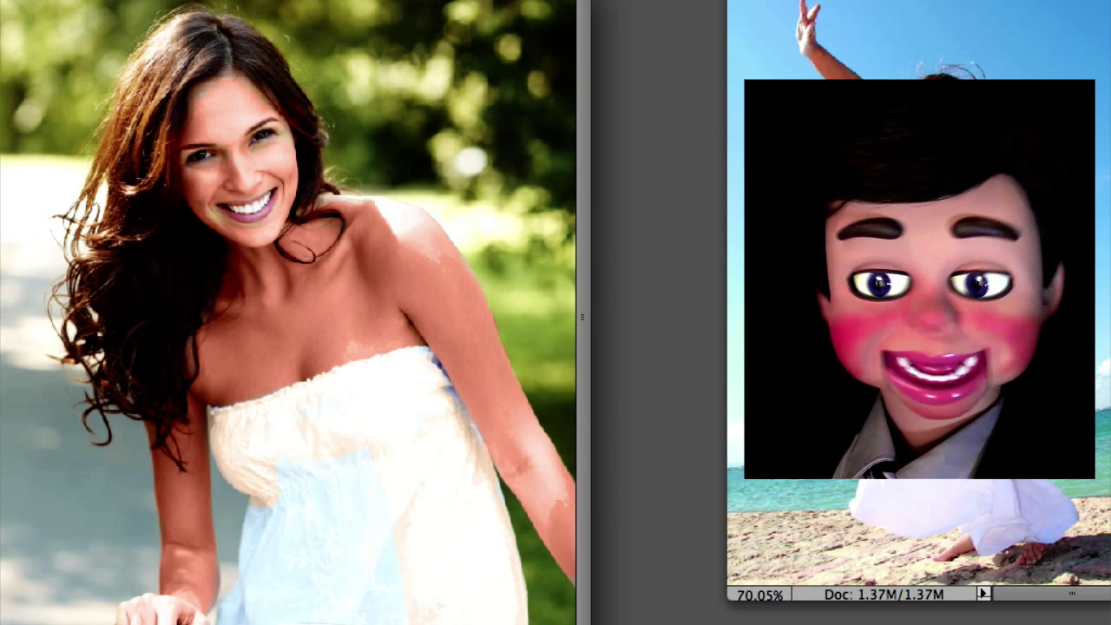